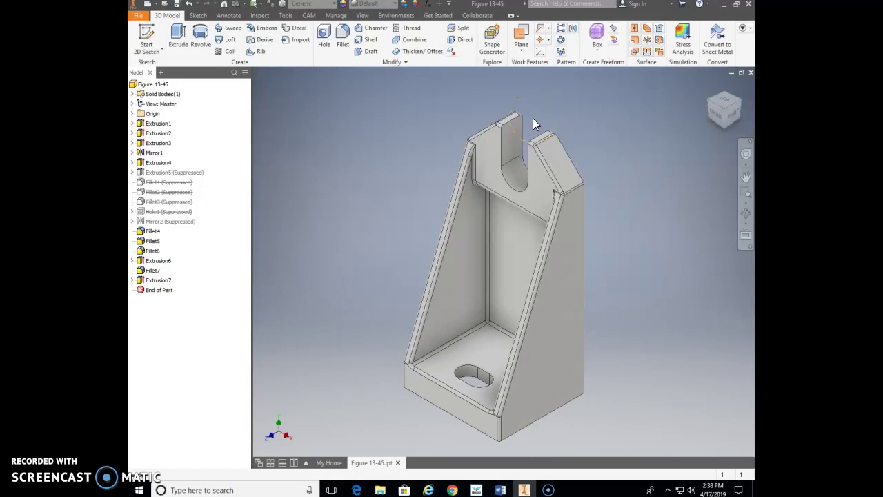
Step: Start a new 2D sketch on the large flat back face of the bracket
mouse_move(587, 165)
middle_mouse_down("shift")
mouse_move(591, 197)
mouse_move(560, 213)
mouse_move(544, 208)
middle_mouse_up("shift")
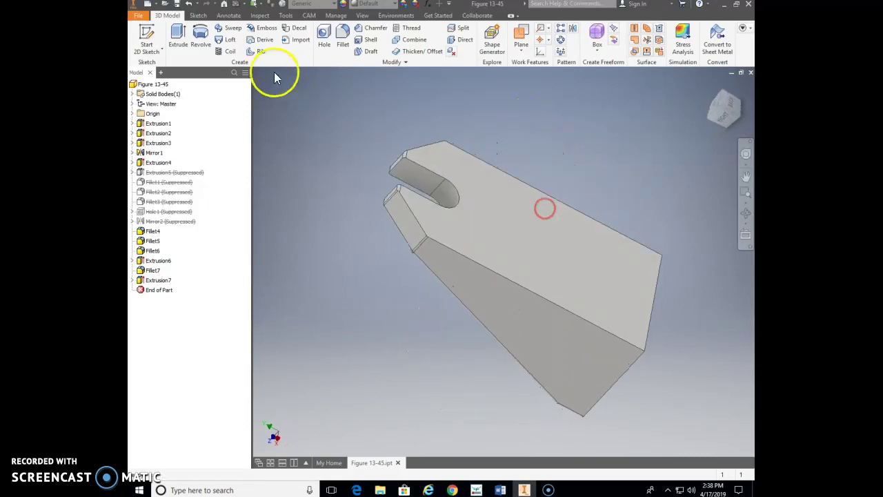
left_click(146, 38)
left_click(523, 215)
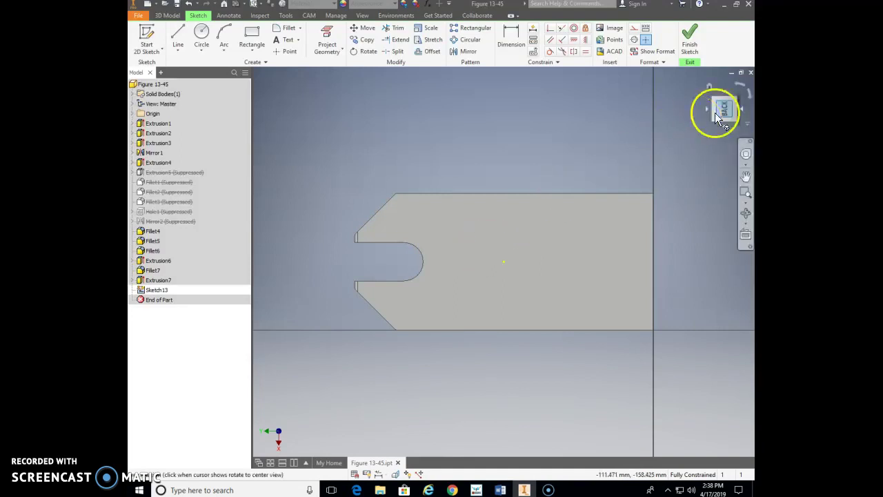
left_click(749, 96)
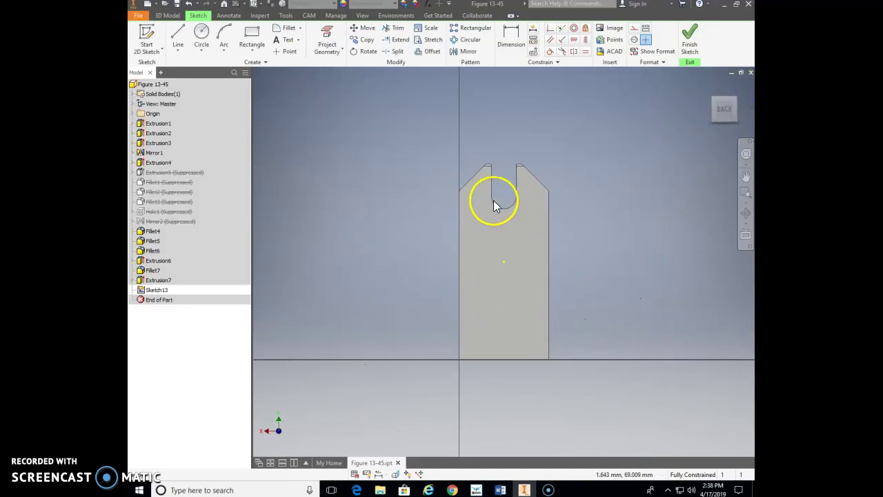
scroll(481, 192, "up", 5)
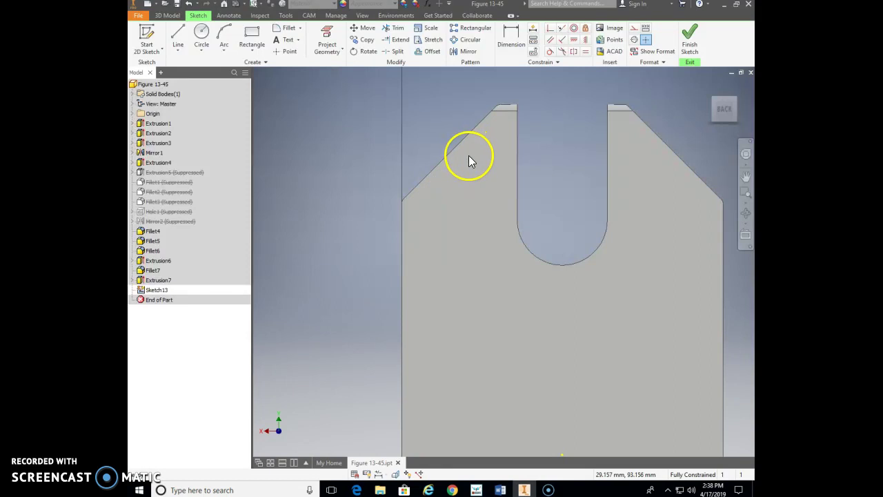
Step: Sketch a line about 28 mm long just inside the sloped edge beside the slot, parallel to that edge
left_click(177, 36)
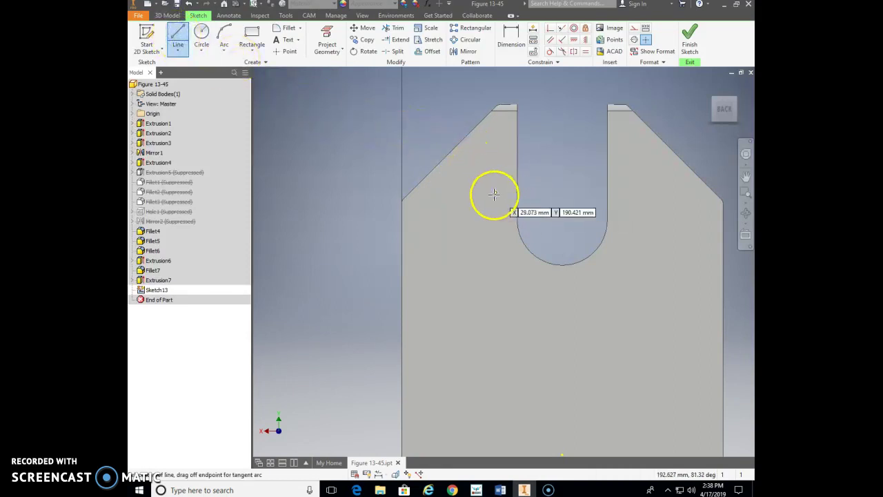
left_click(484, 132)
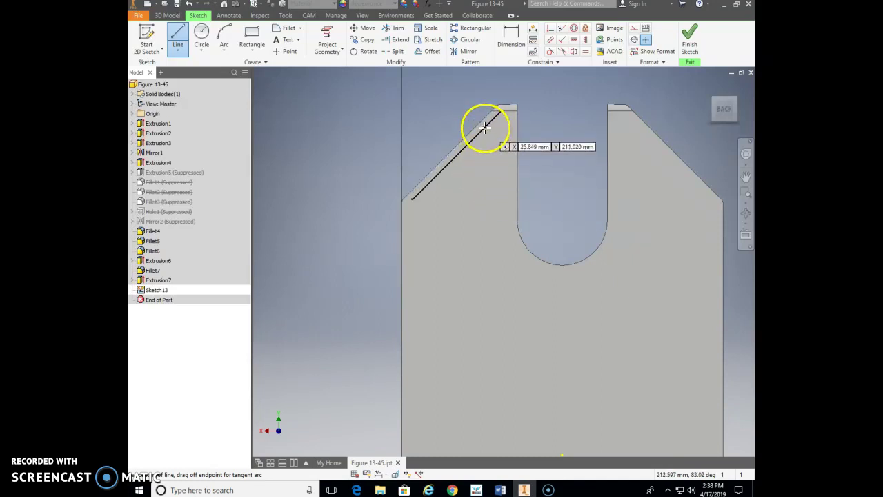
left_click(487, 134)
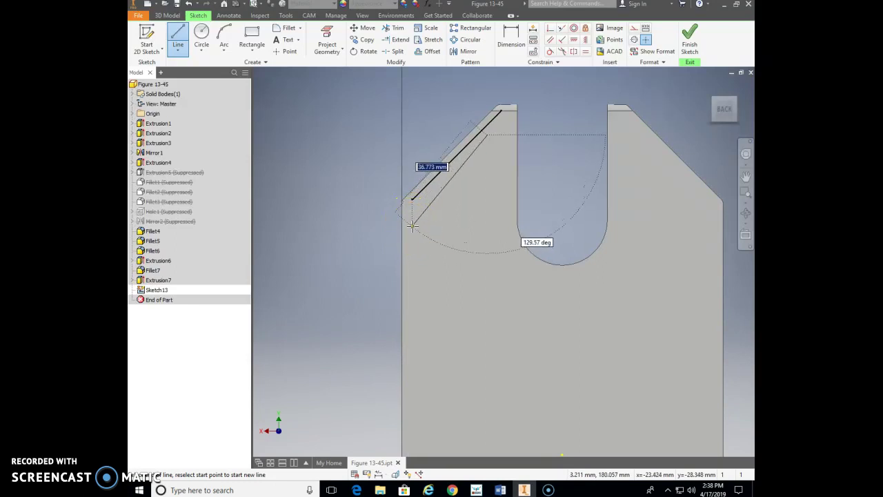
left_click_drag(419, 183, 417, 184)
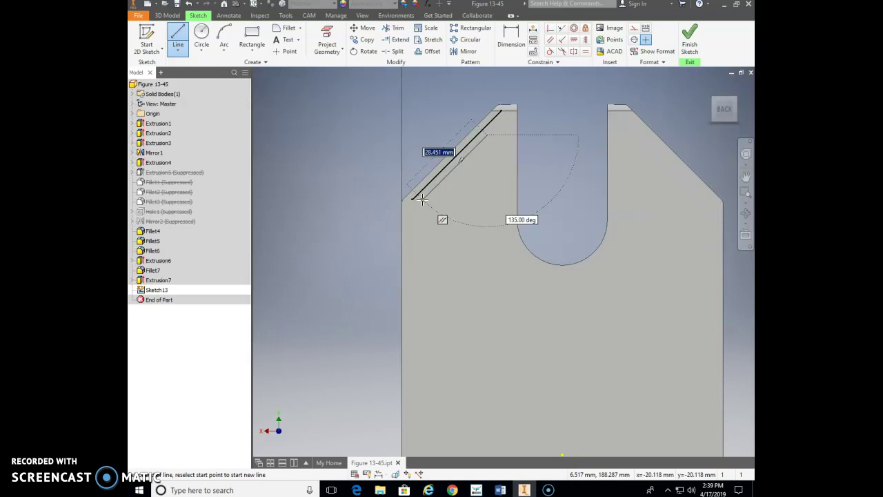
left_click(422, 199)
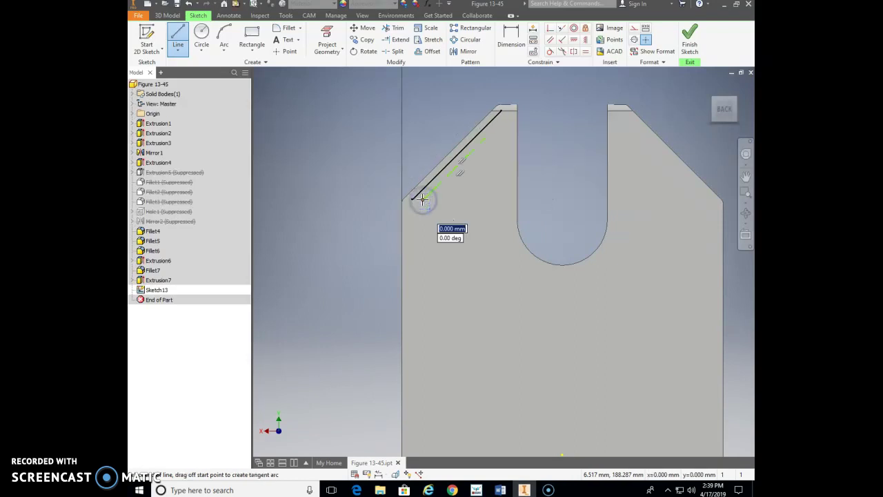
Step: Complete the five-sided profile with sides about 13 mm, 18 mm and 6 mm (vertical), plus a perpendicular side back to the first line
left_click_drag(446, 220, 442, 230)
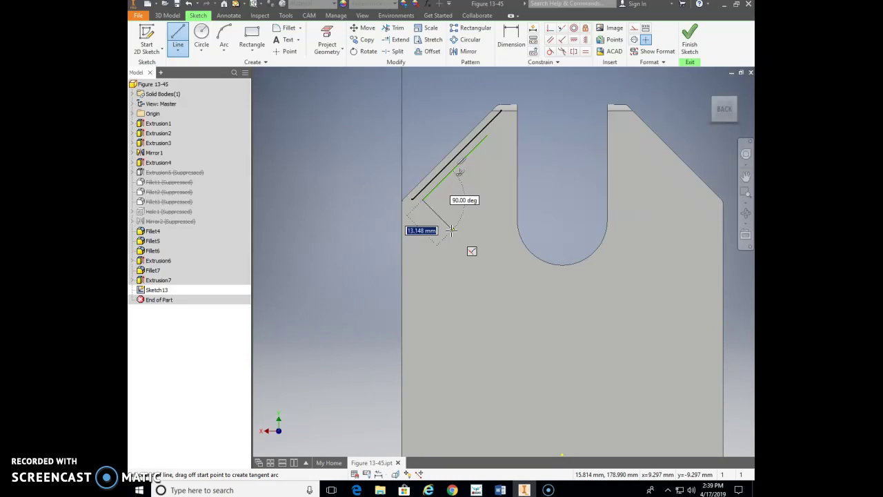
left_click(451, 230)
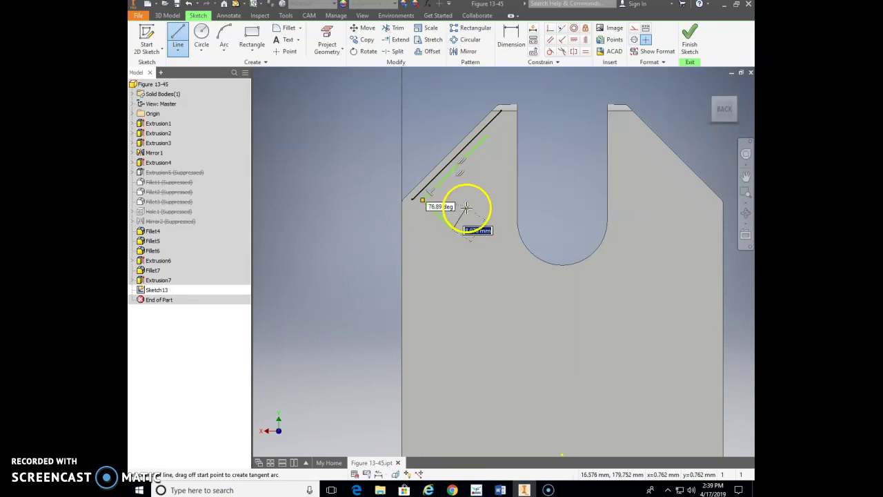
left_click_drag(487, 191, 491, 186)
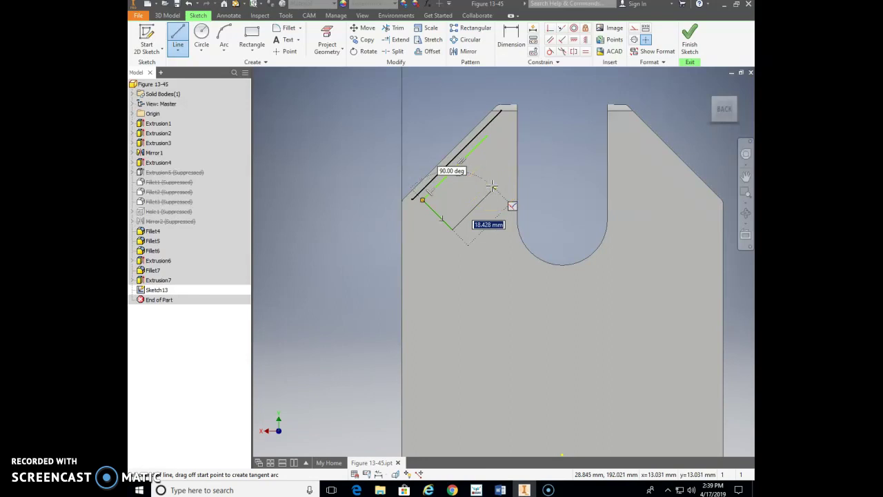
left_click_drag(491, 186, 492, 186)
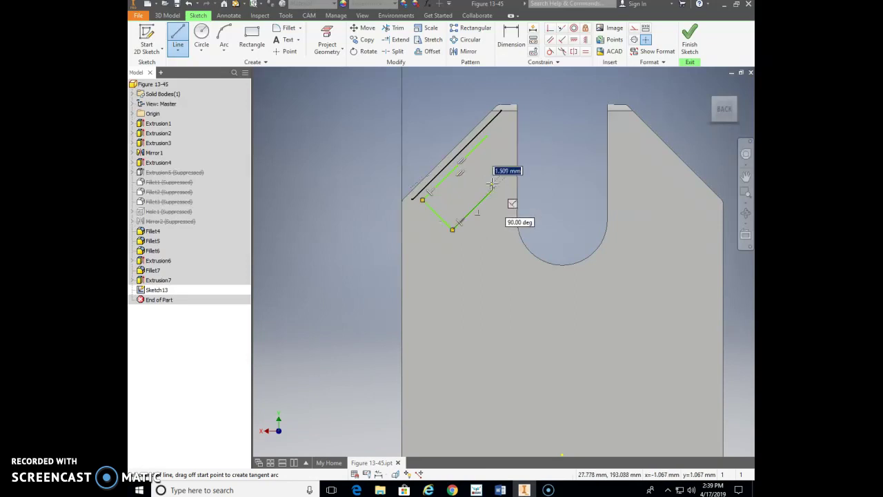
left_click(495, 159)
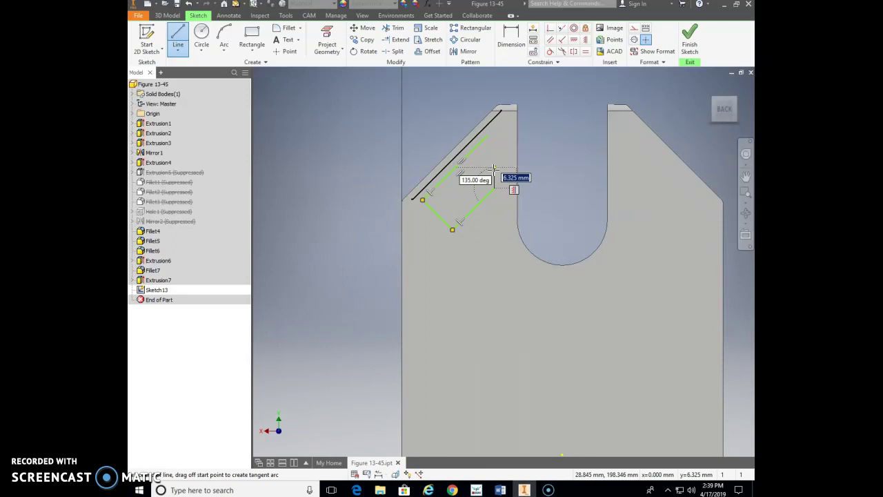
left_click_drag(516, 162, 478, 148)
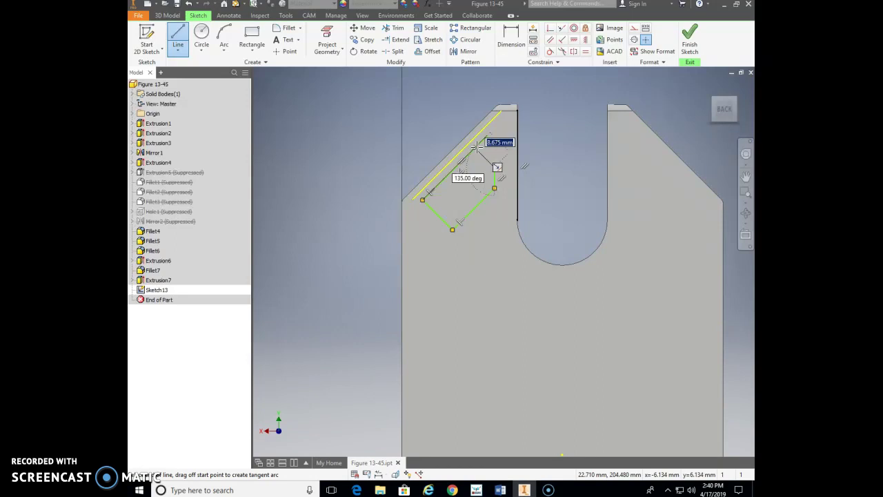
left_click(477, 147)
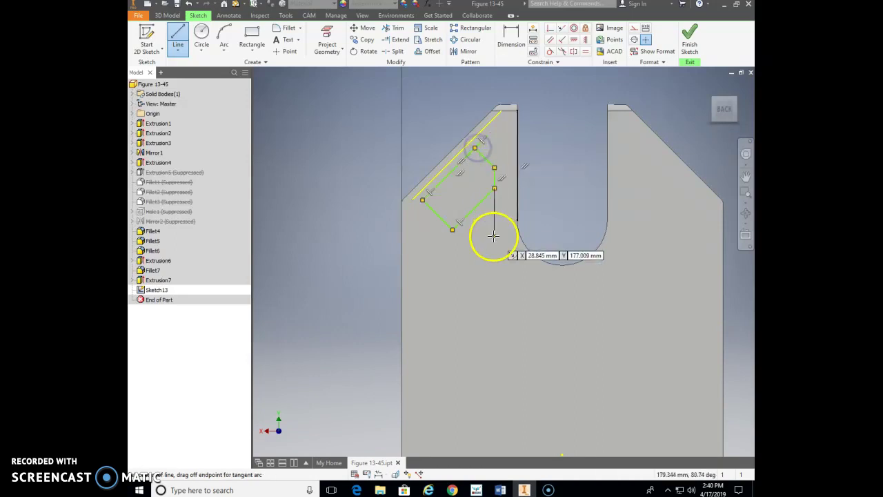
key("Escape")
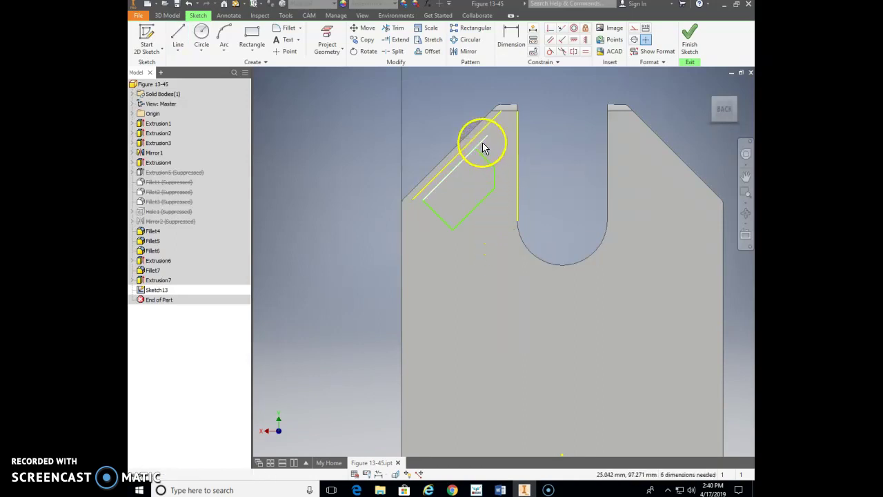
Step: Trim the end of the first line that overhangs the profile's upper corner
key("x")
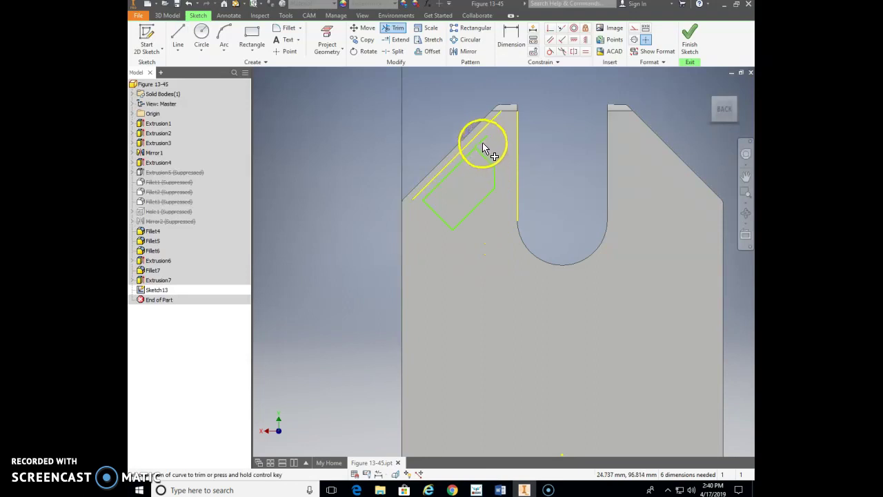
left_click(482, 147)
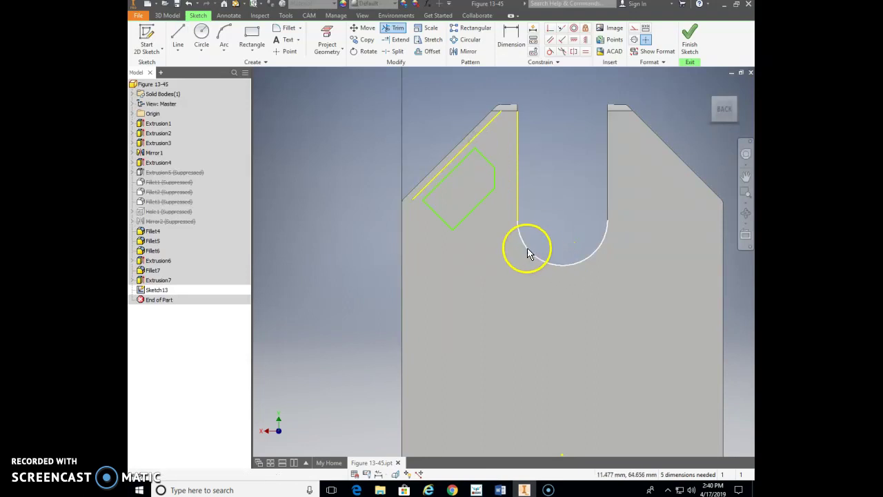
key("Escape")
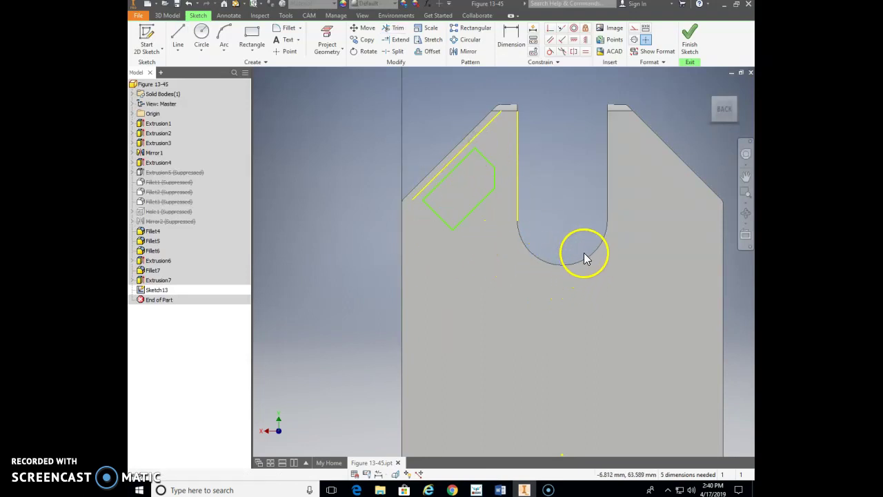
Step: Dimension the profile's outer long side 2 mm from the bracket's sloped outer edge
left_click(511, 38)
left_click(451, 178)
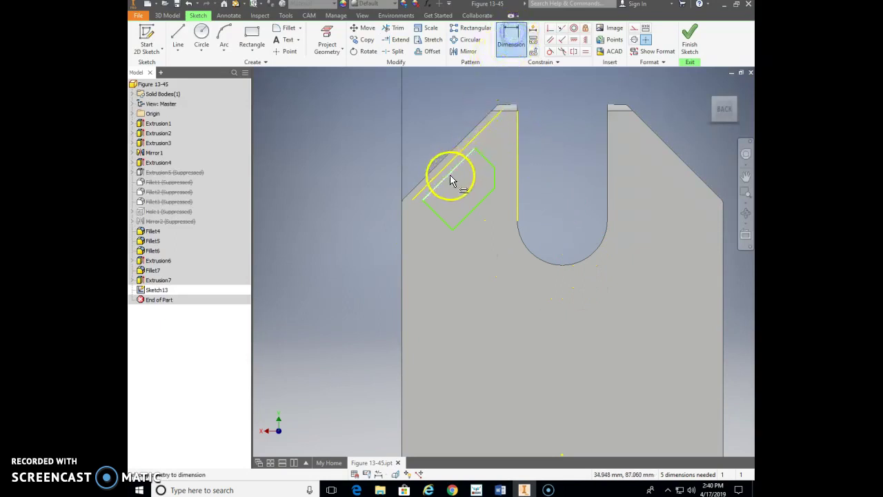
left_click(377, 228)
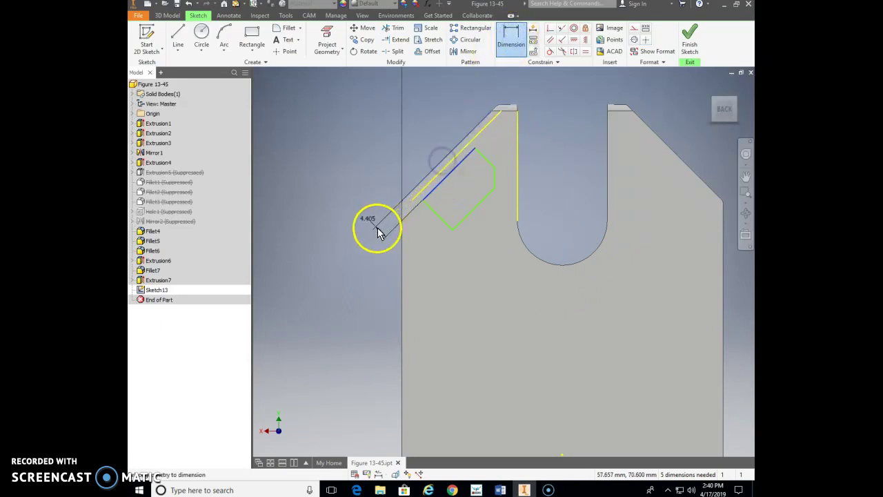
type("2")
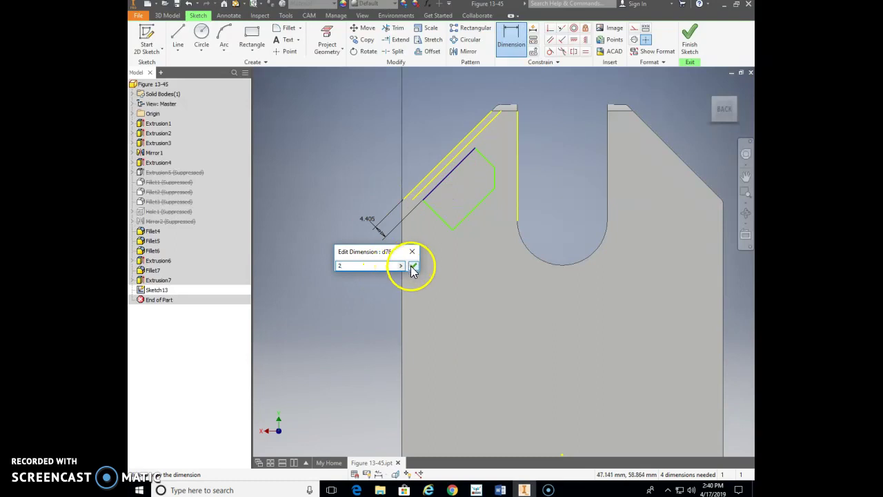
left_click(412, 265)
Step: Dimension the profile's width between its two parallel sloped sides as 12 mm
left_click(427, 182)
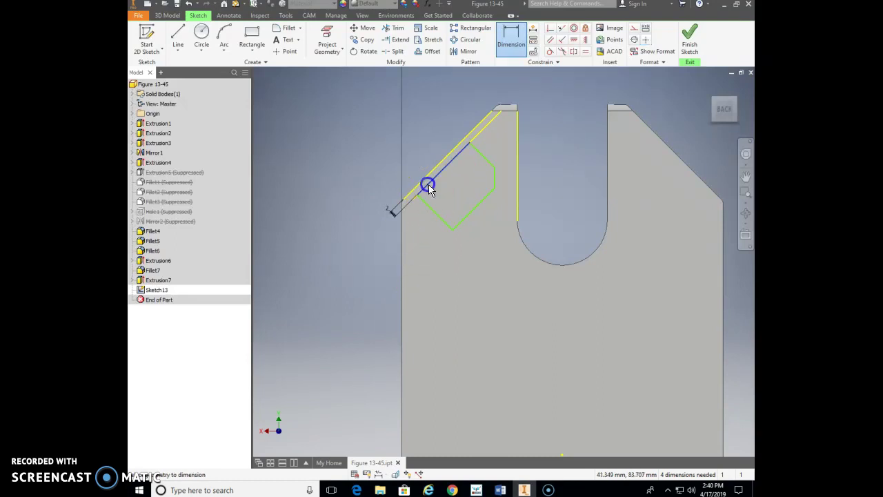
left_click(466, 223)
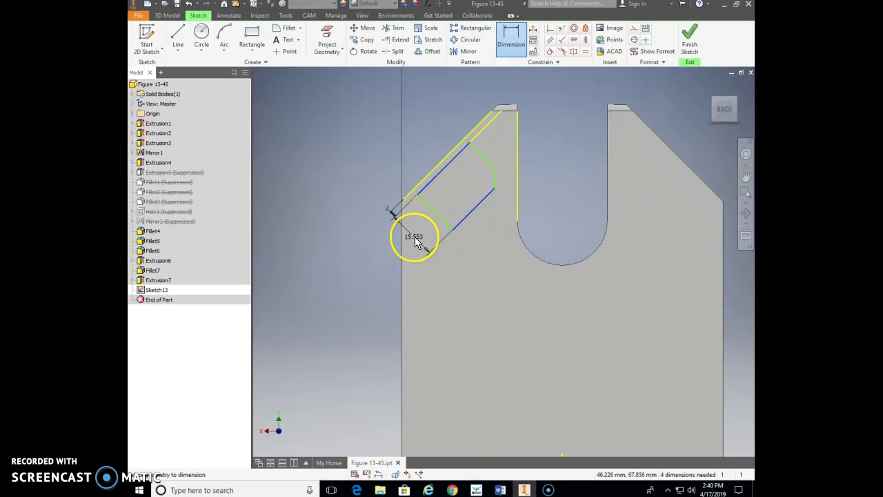
left_click(416, 239)
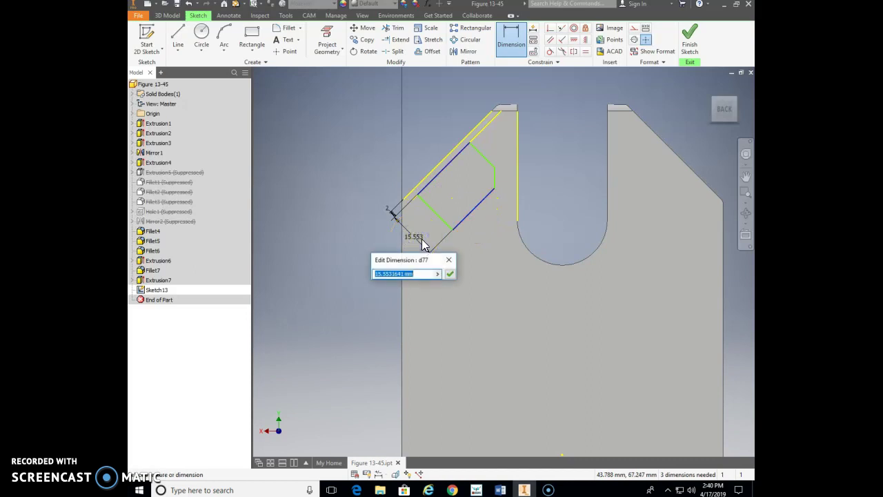
type("12")
left_click(449, 274)
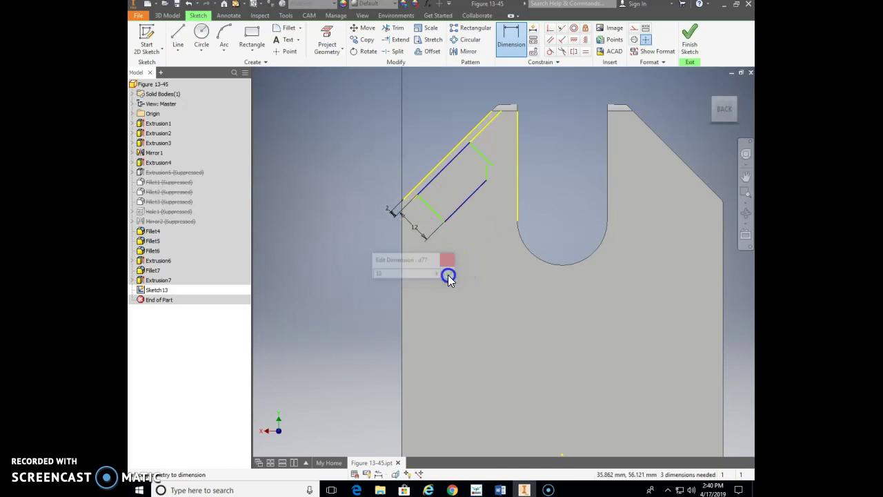
Step: Dimension the profile's length between its two perpendicular end sides as 24 mm
left_click(425, 207)
left_click(481, 152)
left_click(420, 141)
type("244")
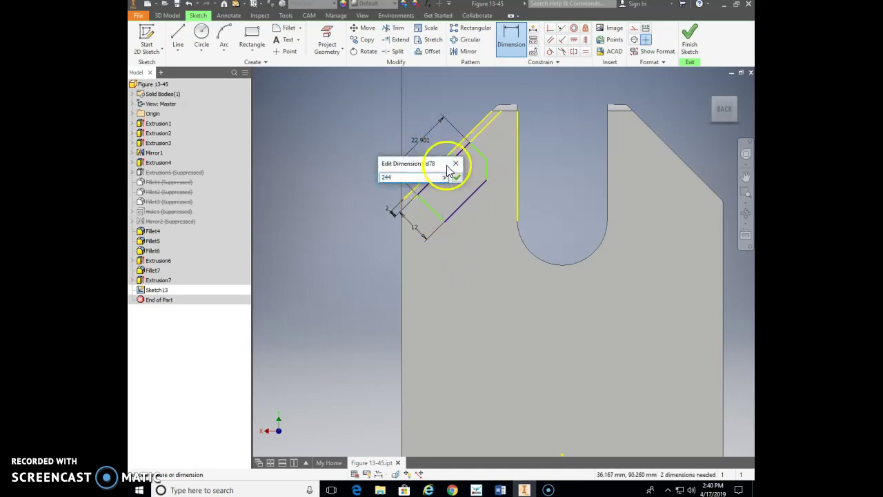
left_click(455, 178)
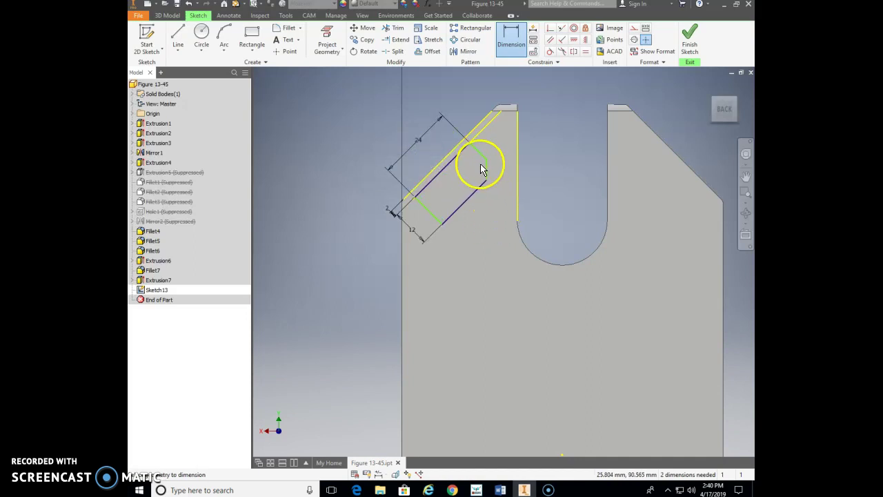
Step: Set the profile's short vertical side 6 mm from the slot's straight edge and shift the upper corner slightly up along the slope
left_click(486, 166)
left_click(501, 208)
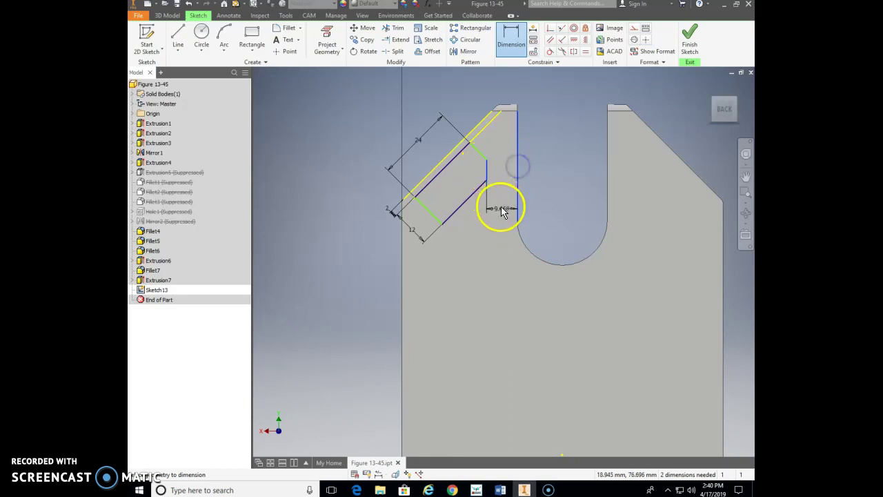
type("6")
key("Return")
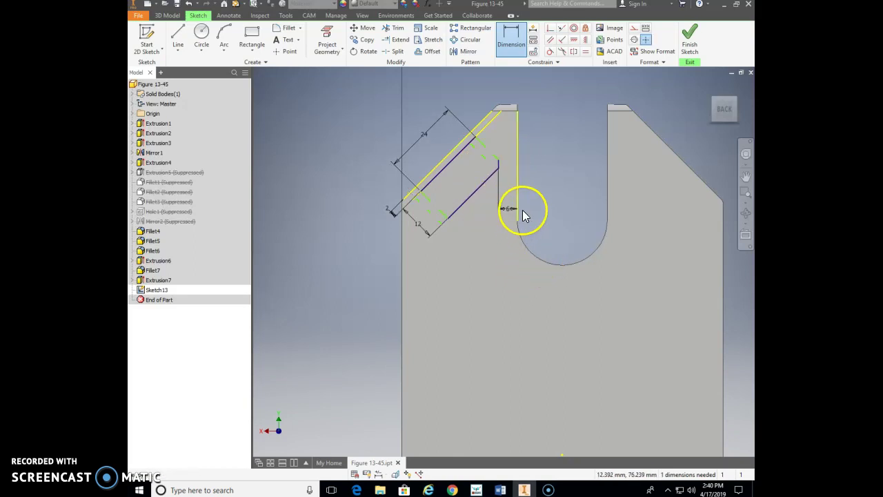
key("Escape")
mouse_move(476, 137)
left_mouse_down()
mouse_move(459, 153)
mouse_move(493, 128)
left_mouse_up()
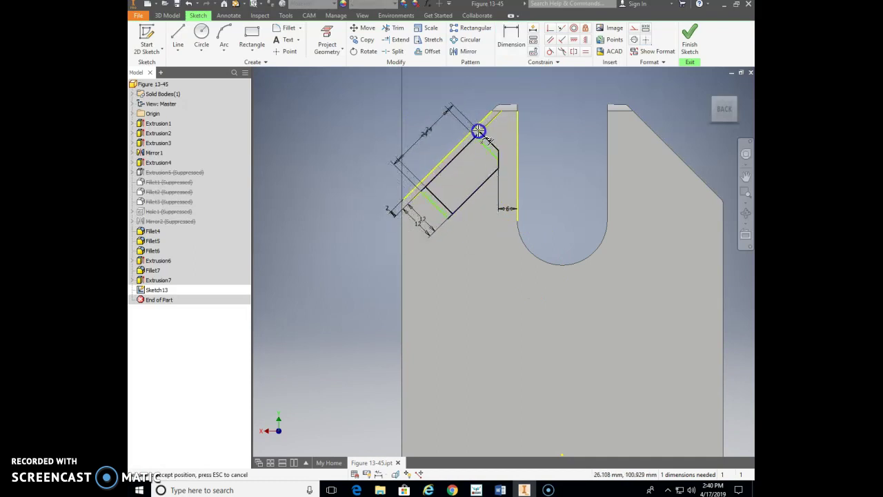
left_click(476, 133)
Step: Place a sketch point above the slot and align it vertically with the midpoint of the slot's rounded bottom
middle_click_drag(561, 138, 526, 203)
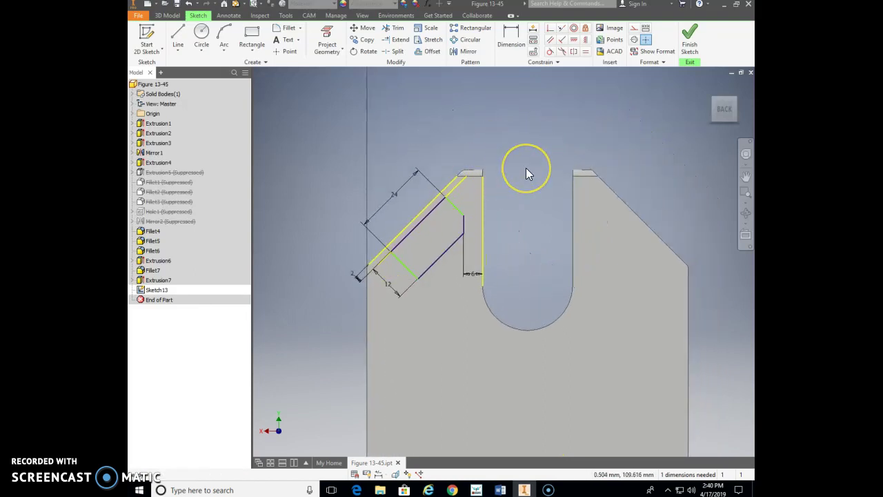
middle_click_drag(526, 140, 526, 221)
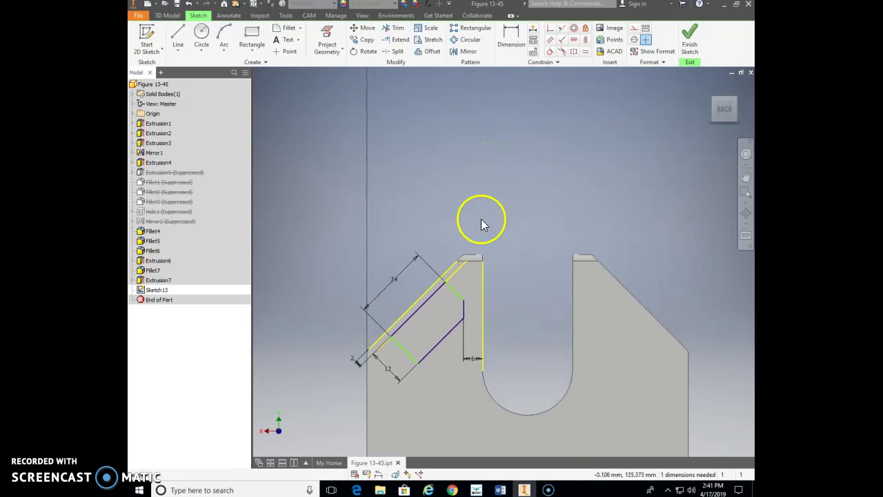
left_click(281, 57)
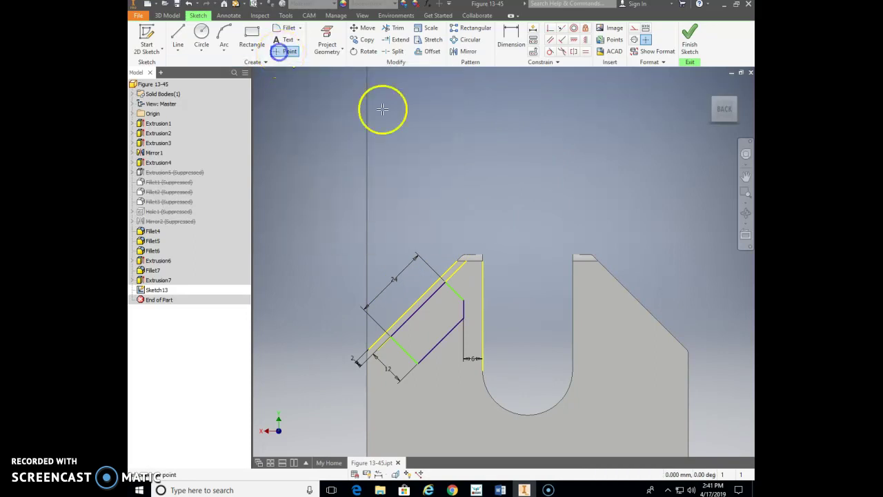
left_click(527, 158)
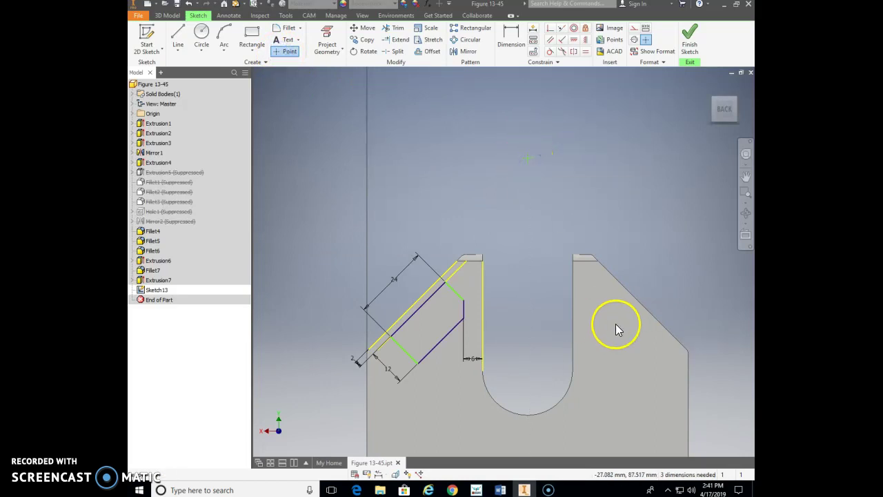
left_click(584, 39)
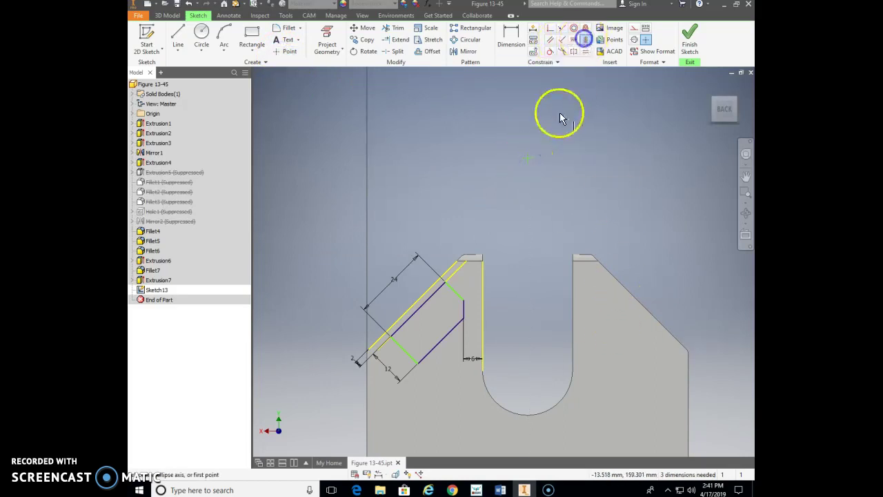
left_click(528, 159)
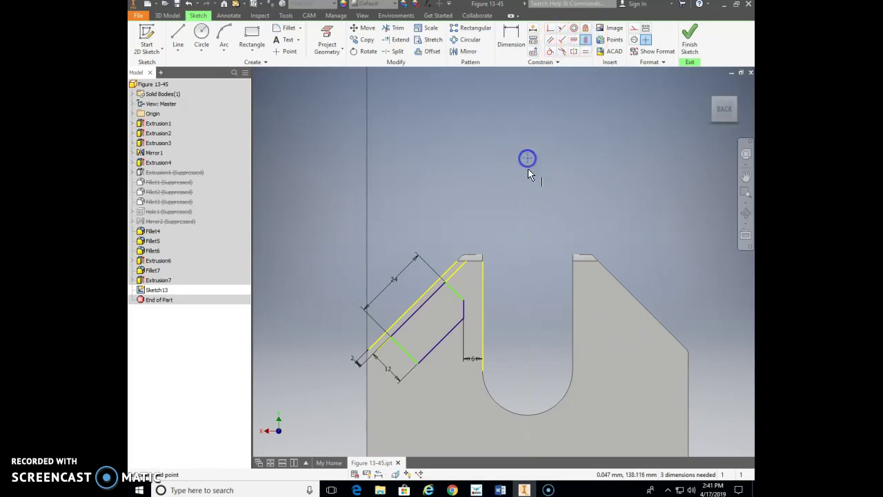
left_click(531, 417)
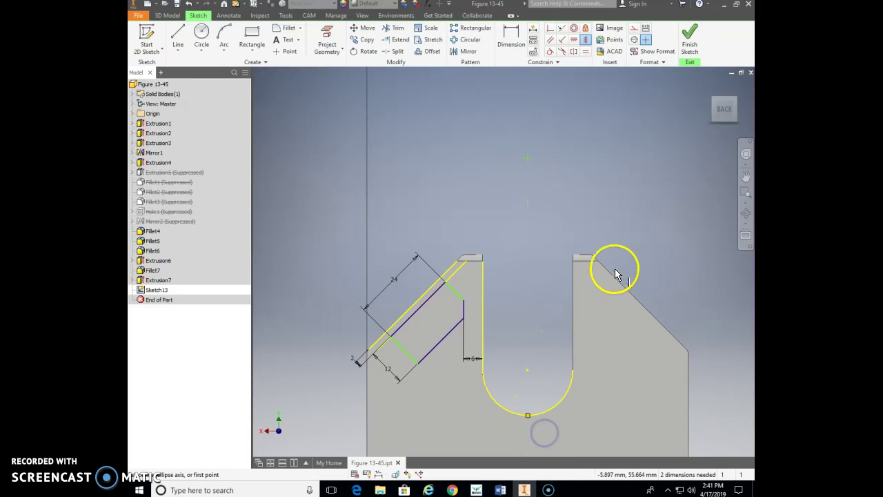
Step: Dimension the sketch point 32 mm above the bracket's short top edge on the far side of the slot
left_click(512, 40)
left_click(528, 159)
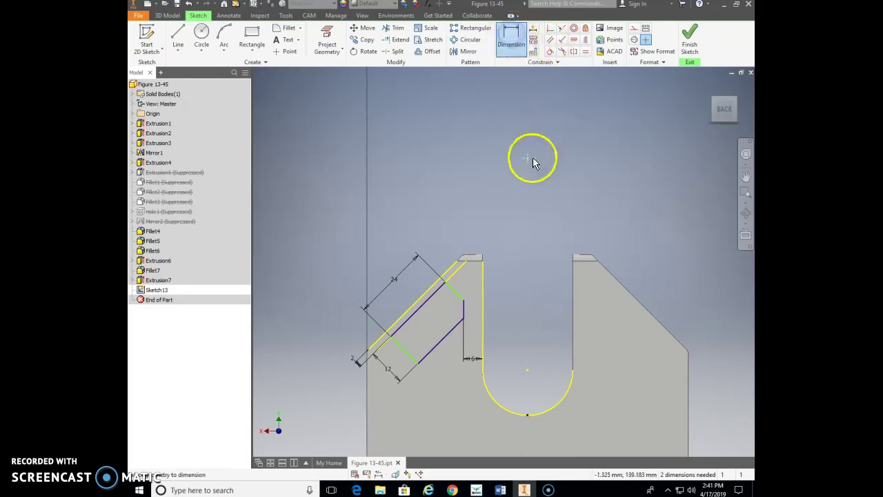
left_click(593, 269)
left_click(585, 256)
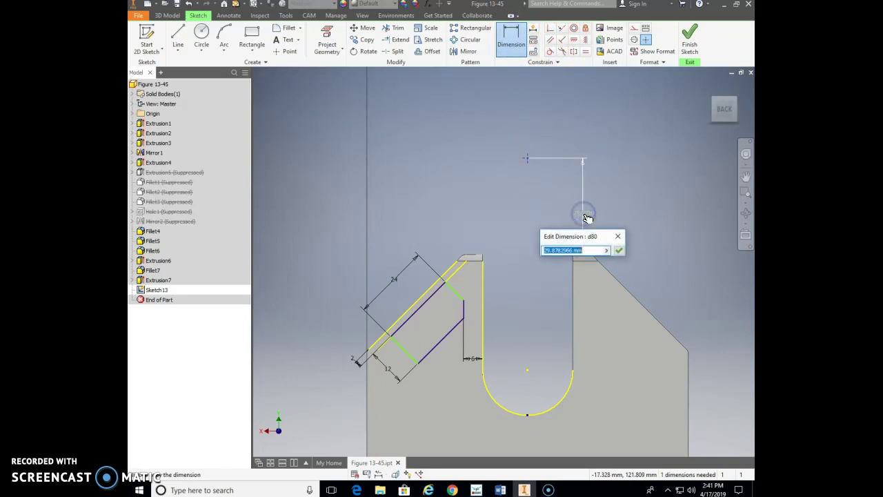
type("32")
key("Return")
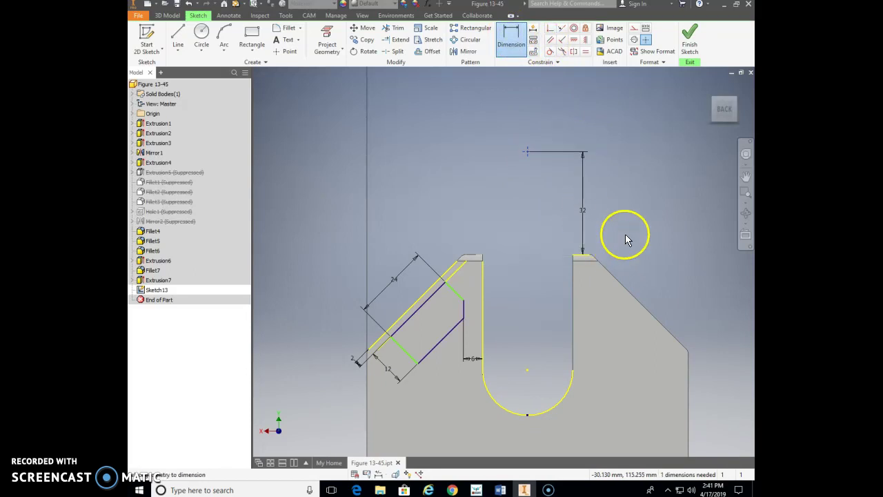
key("Escape")
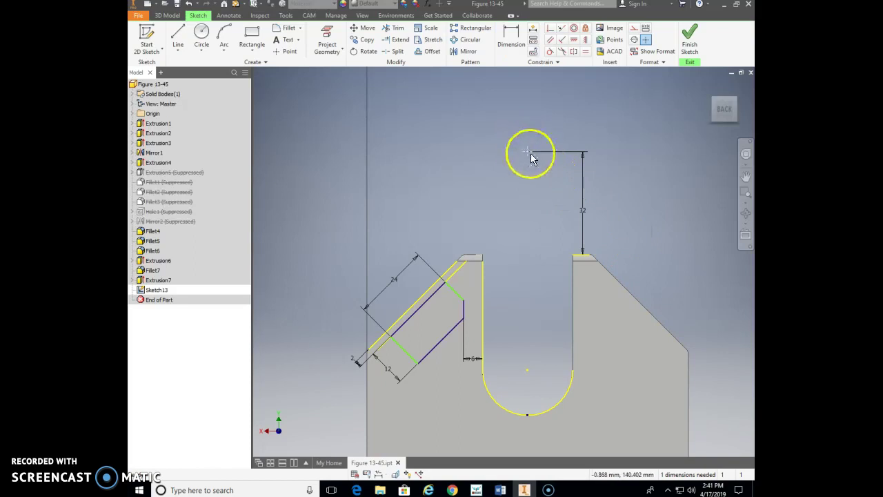
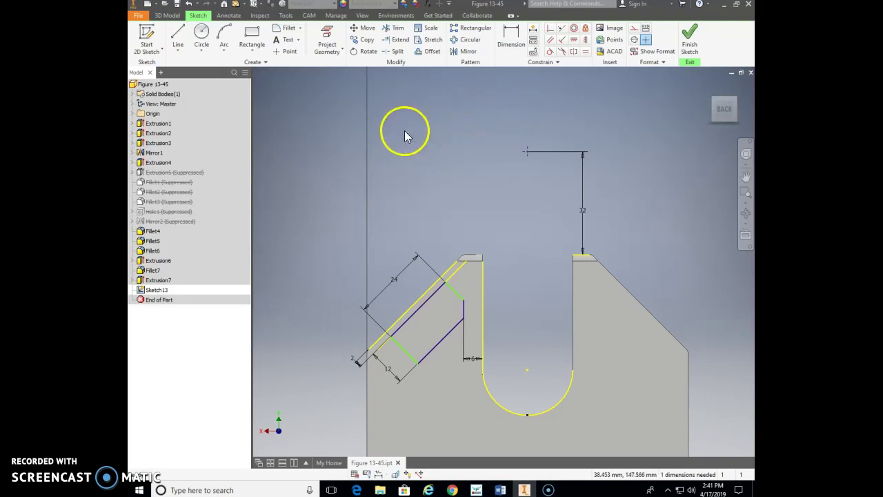
Step: Slide the profile's upper corner down along the slope and move it back up
left_click(178, 36)
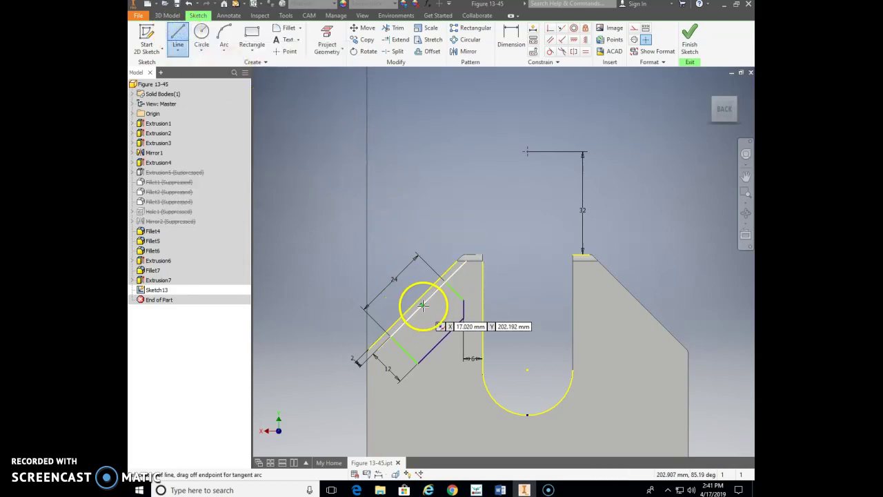
key("Escape")
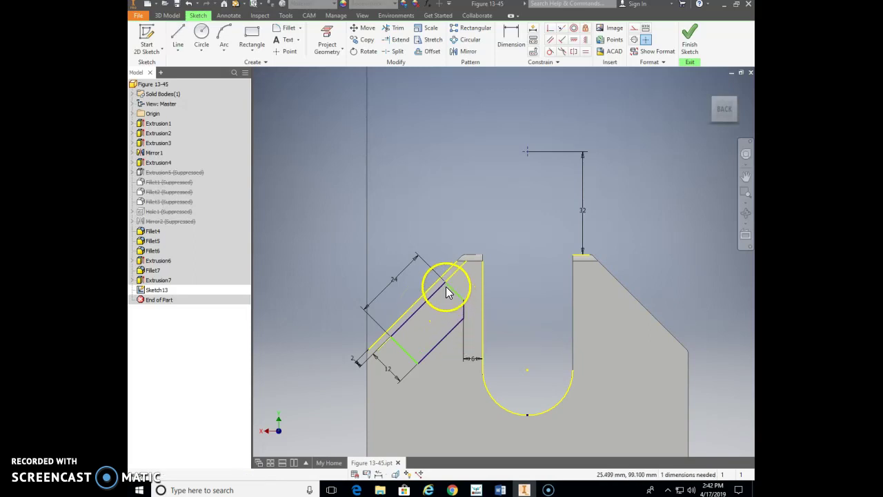
left_click_drag(446, 283, 427, 301)
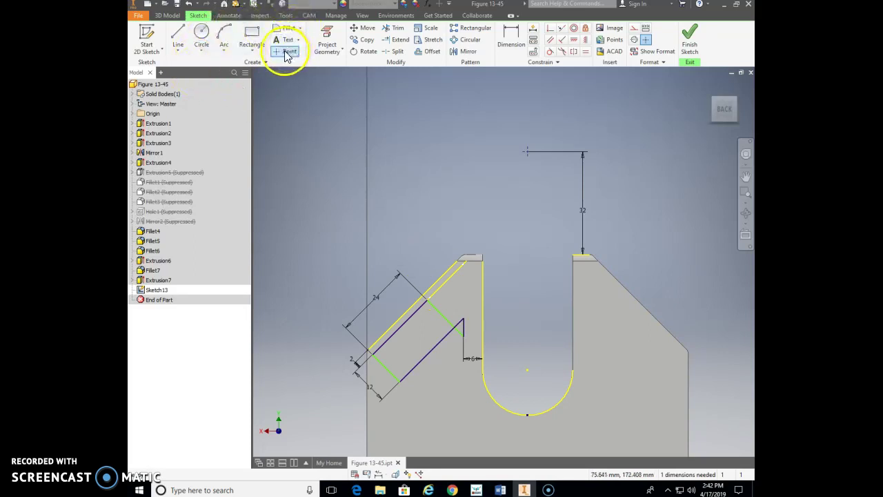
left_click(178, 37)
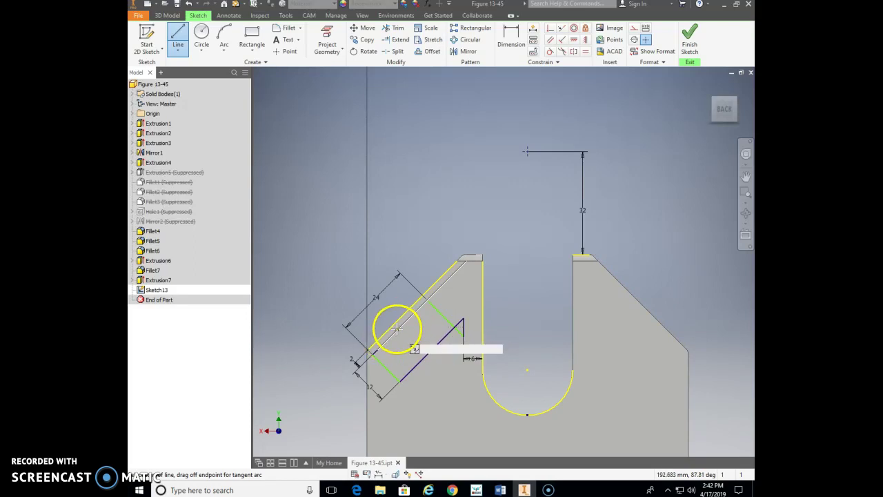
key("Escape")
left_click_drag(427, 300, 477, 273)
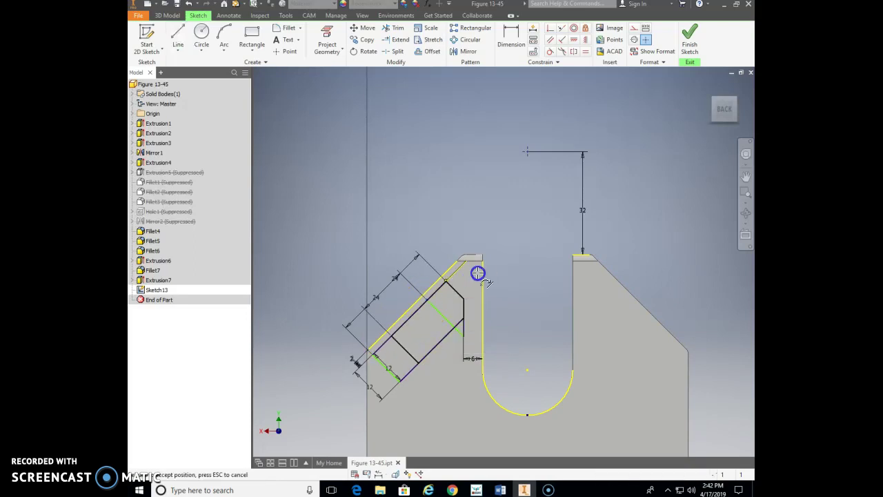
left_click(445, 285)
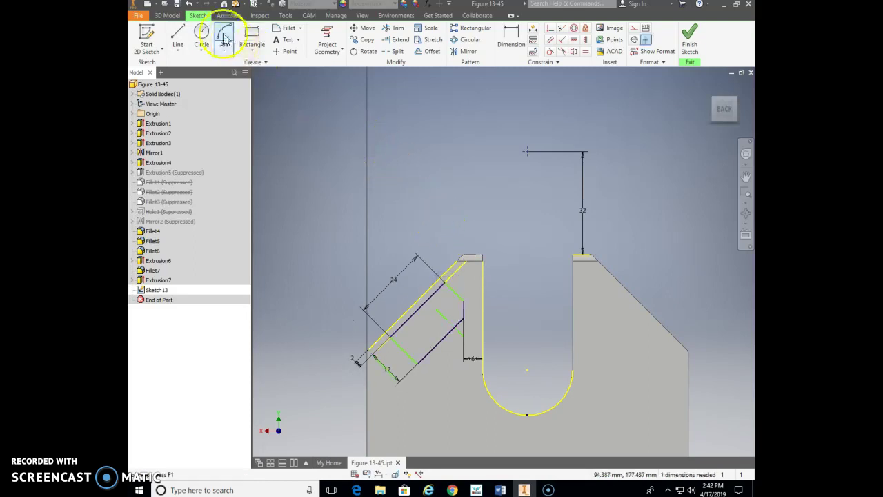
Step: Try a perpendicular cross line between the profile's two sloped long sides, shift the upper corner, and remove the line
left_click(177, 35)
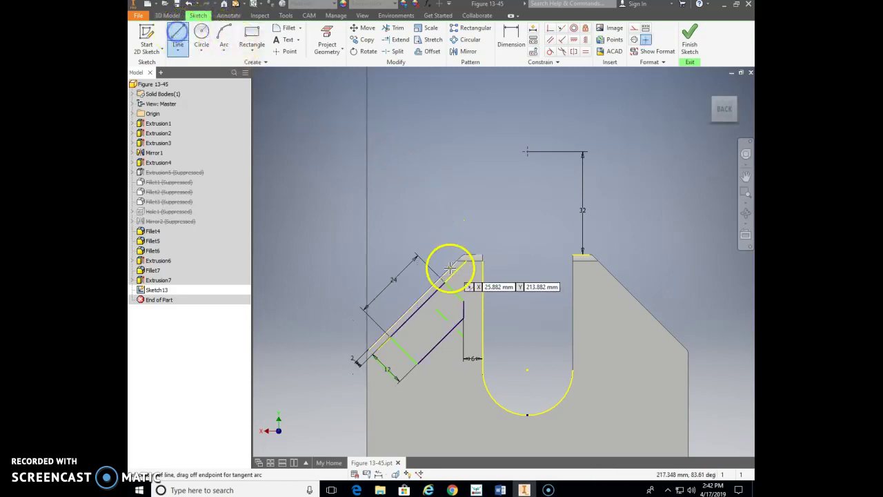
left_click(421, 306)
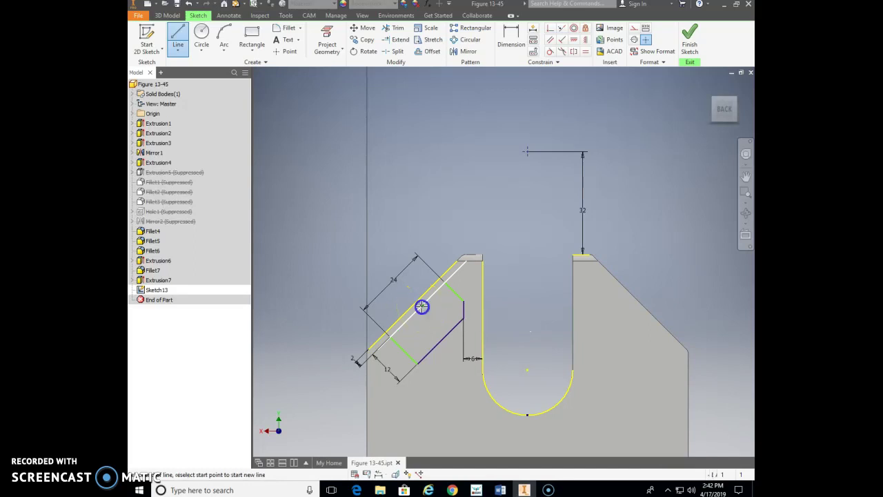
left_click(449, 333)
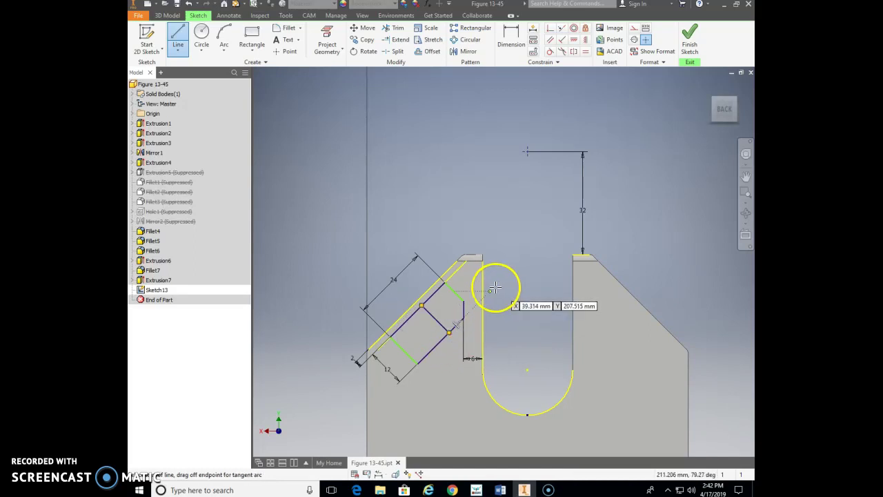
key("Escape")
mouse_move(445, 282)
left_mouse_down()
mouse_move(471, 266)
mouse_move(445, 286)
mouse_move(459, 279)
left_mouse_up()
key("Escape")
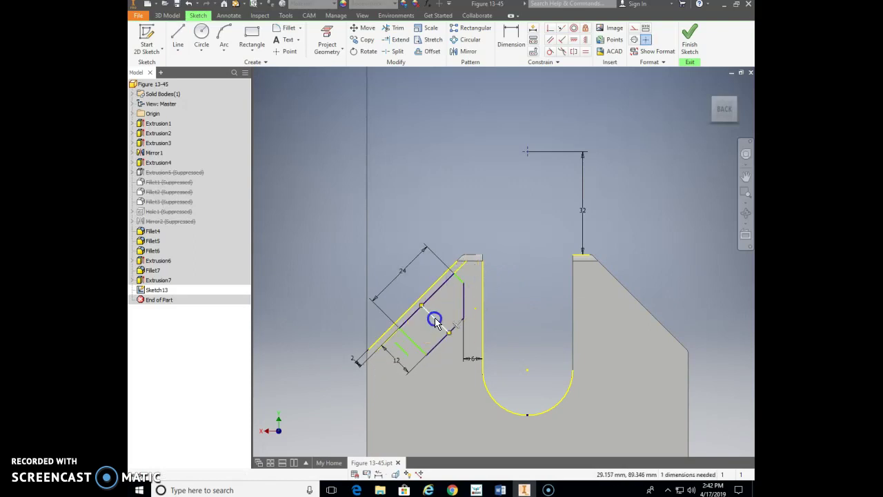
key("ctrl+z")
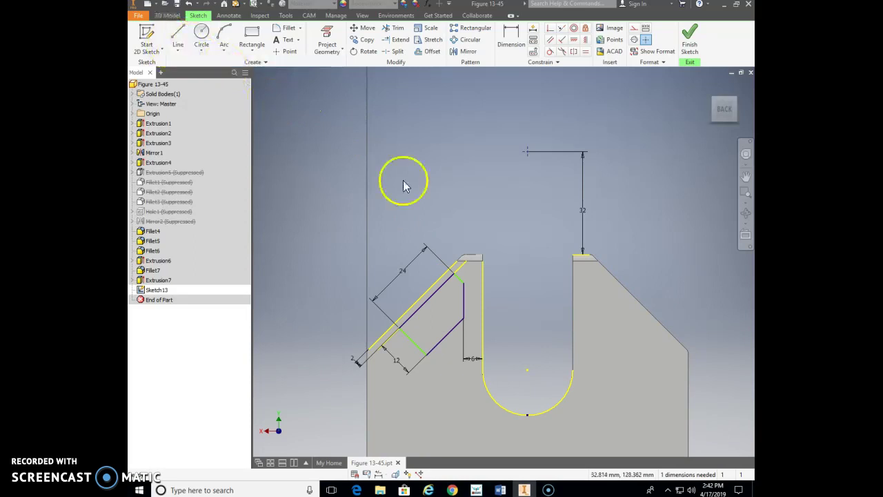
Step: Try a cross line from the outer long side's midpoint, test it by shifting the upper corner, and remove the line
left_click(177, 38)
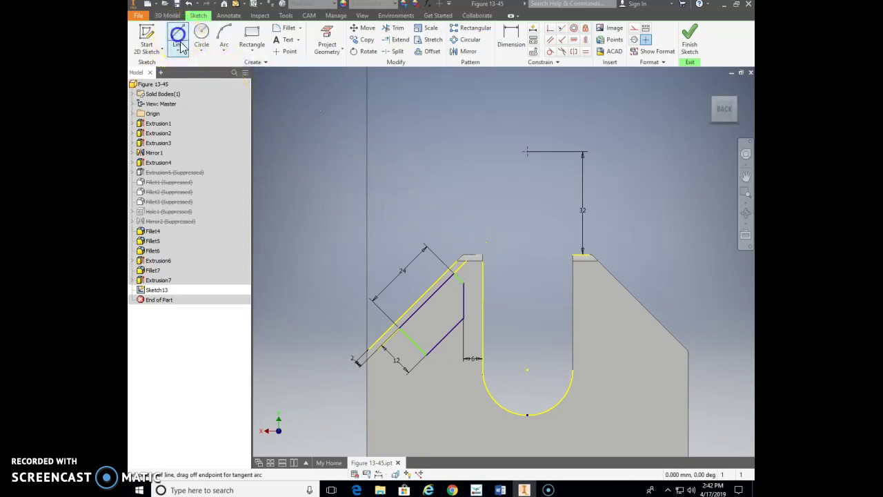
left_click(427, 300)
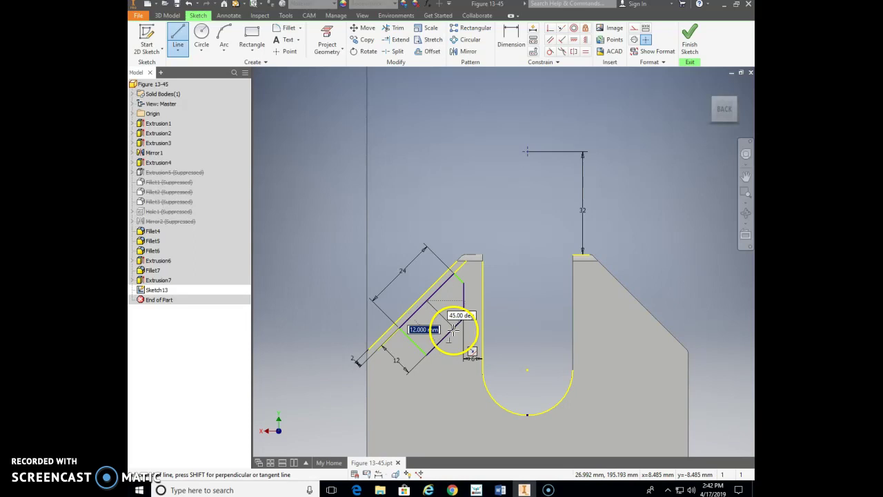
left_click(453, 329)
key("Escape")
left_click_drag(454, 274, 440, 290)
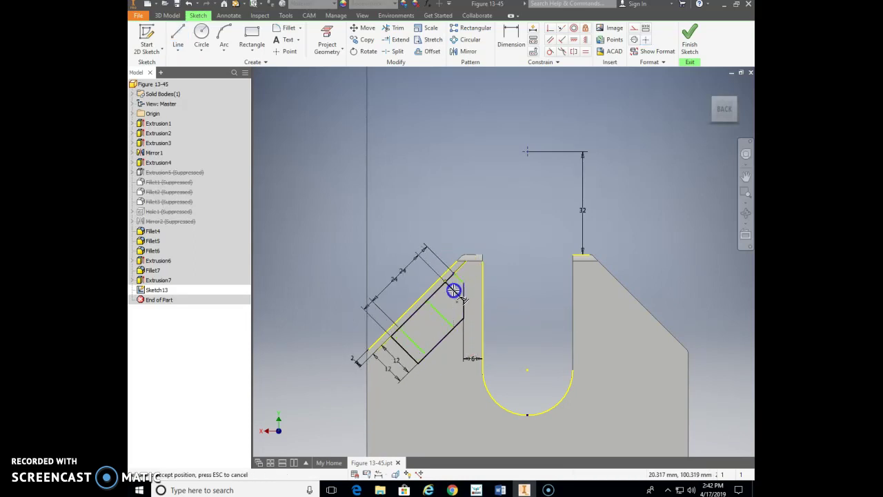
left_click(450, 293)
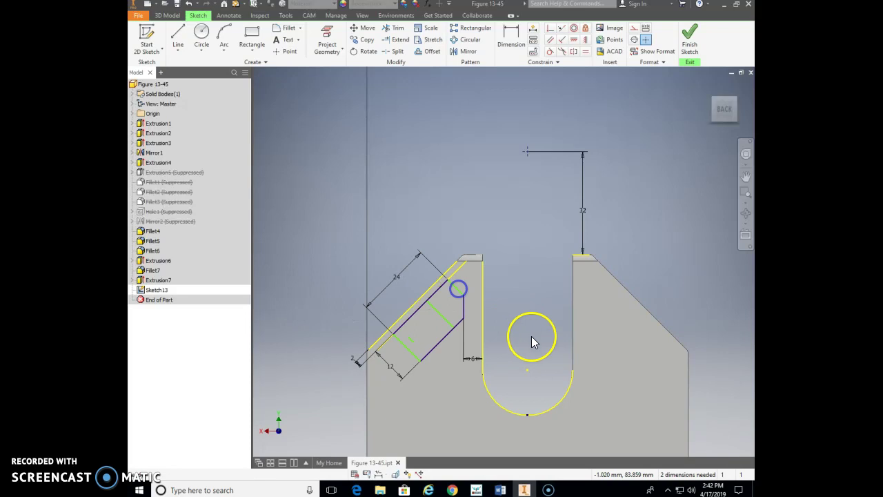
left_click(446, 323)
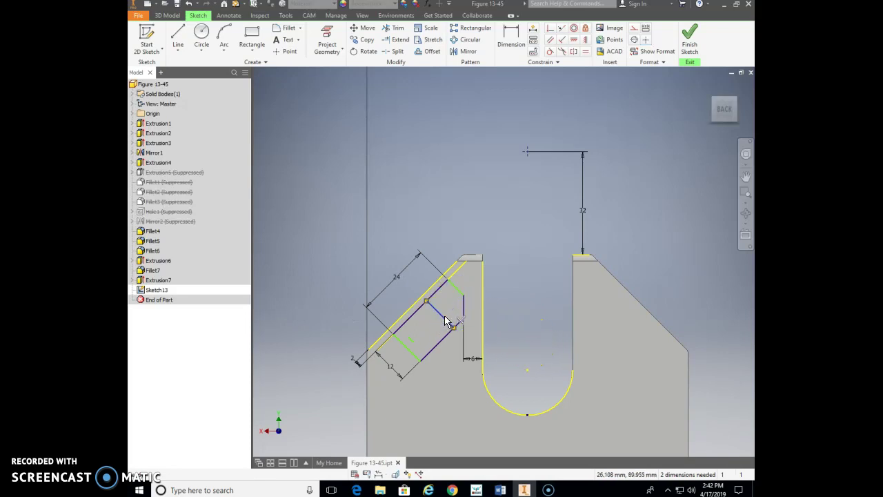
Step: Slide the profile's upper end down along the bracket's sloped edge
left_click_drag(445, 280, 424, 295)
left_click(286, 51)
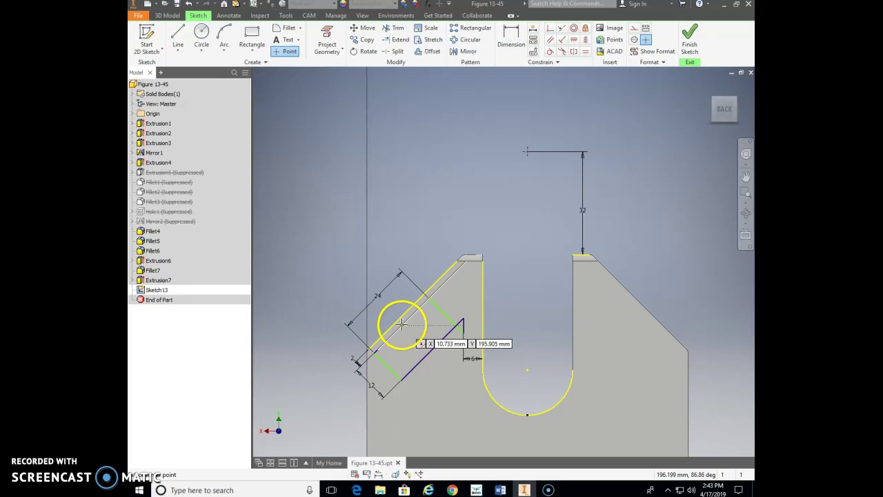
key("Escape")
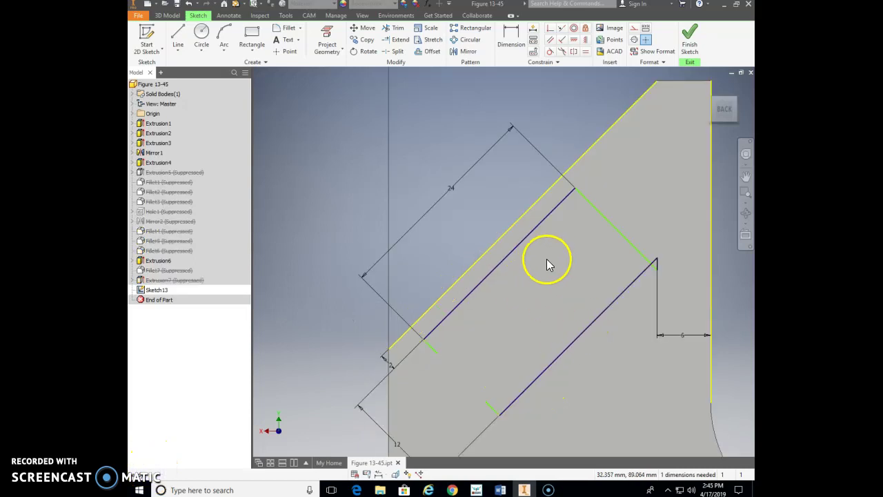
Step: Slide the profile's upper end up along the slope so its end side meets the top of the vertical side
scroll(547, 262, "up", 2)
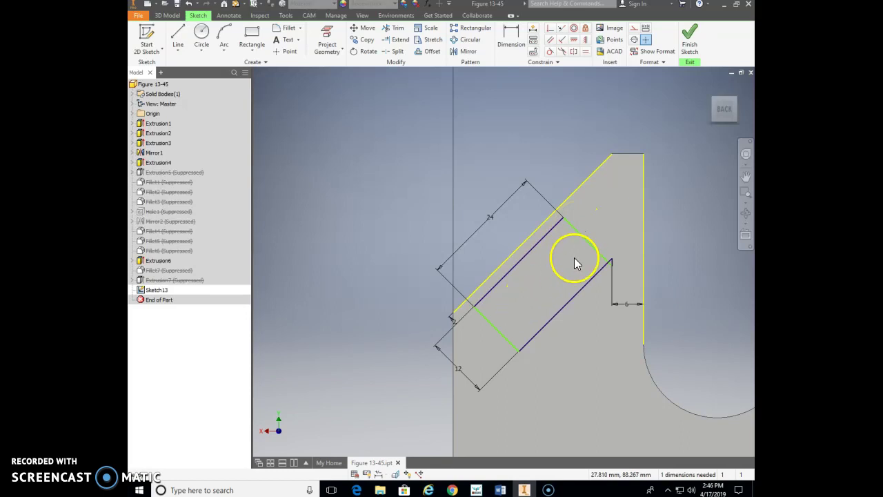
left_click_drag(570, 230, 593, 196)
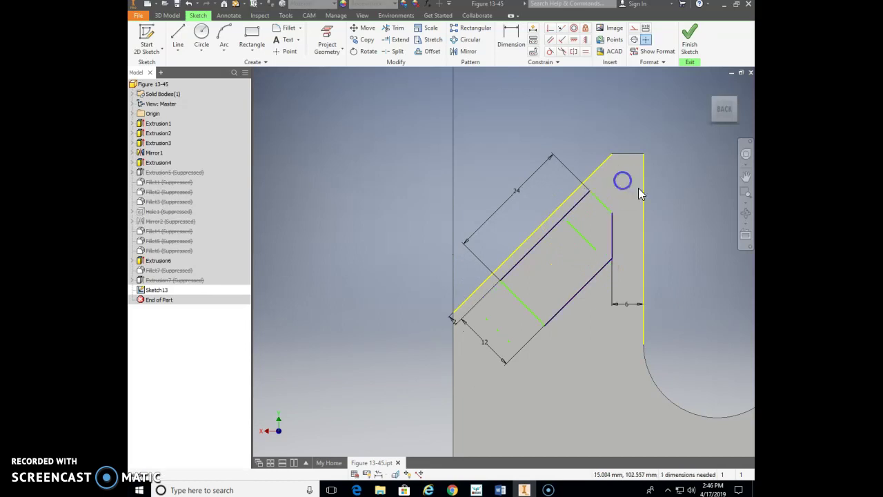
left_click(632, 216)
left_click(620, 254)
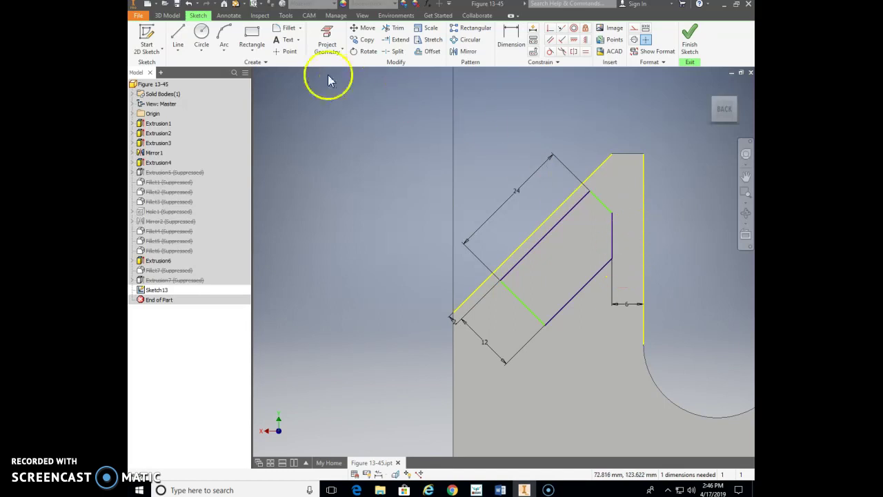
Step: Draw a perpendicular cross line from the outer long side's midpoint to the inner long side and test it by shifting the profile's upper corner
left_click(178, 36)
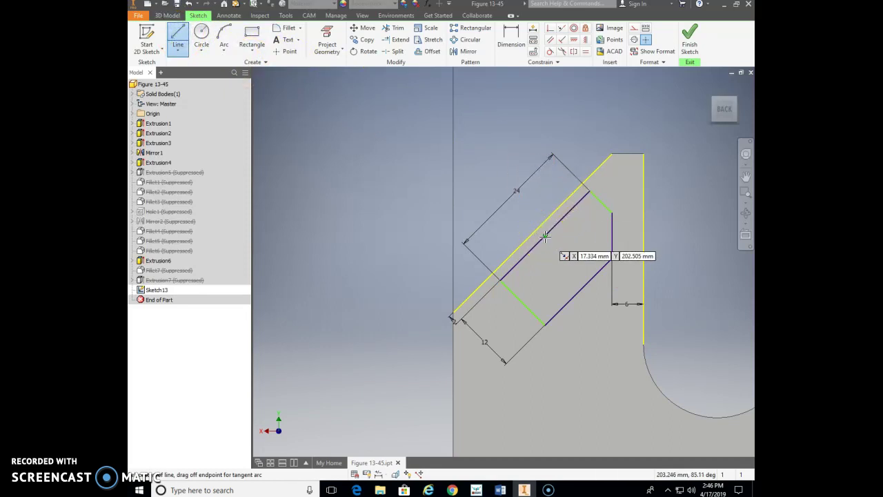
left_click_drag(544, 236, 589, 279)
key("Escape")
mouse_move(589, 195)
left_mouse_down()
mouse_move(561, 229)
mouse_move(589, 214)
left_mouse_up()
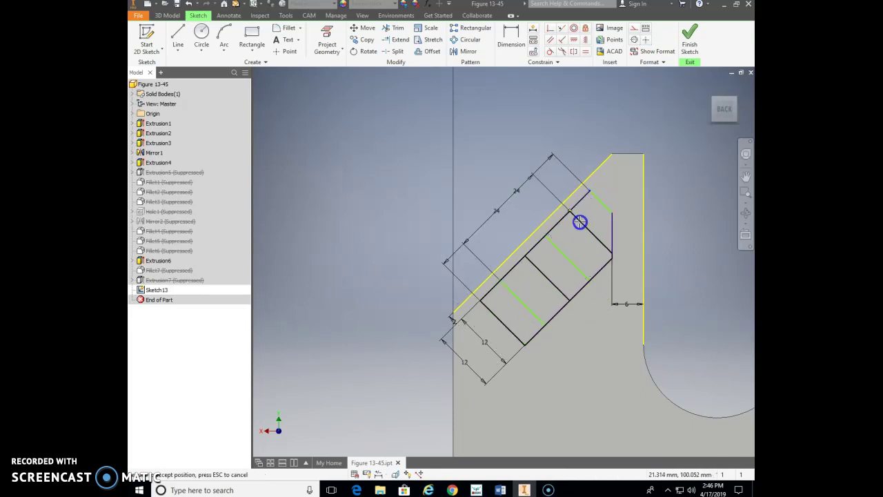
Step: Convert the cross line between the profile's two sloped long sides to construction geometry
left_click(577, 245)
left_click(575, 248)
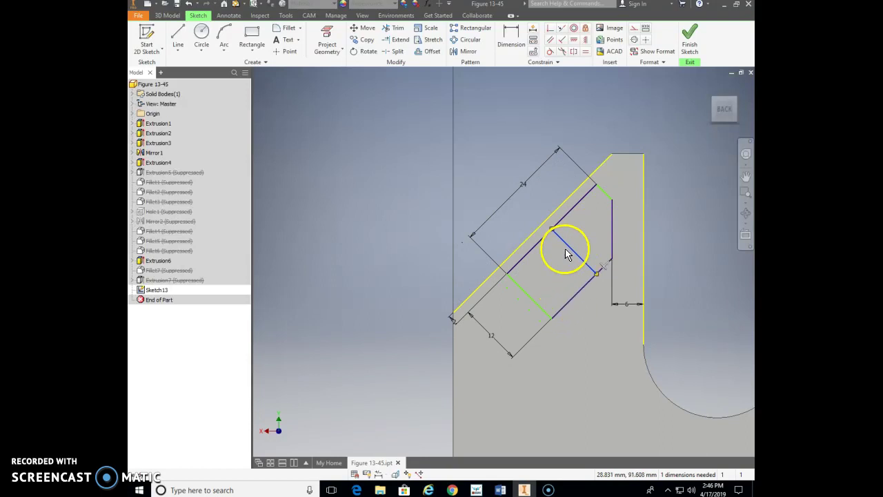
left_click(563, 262)
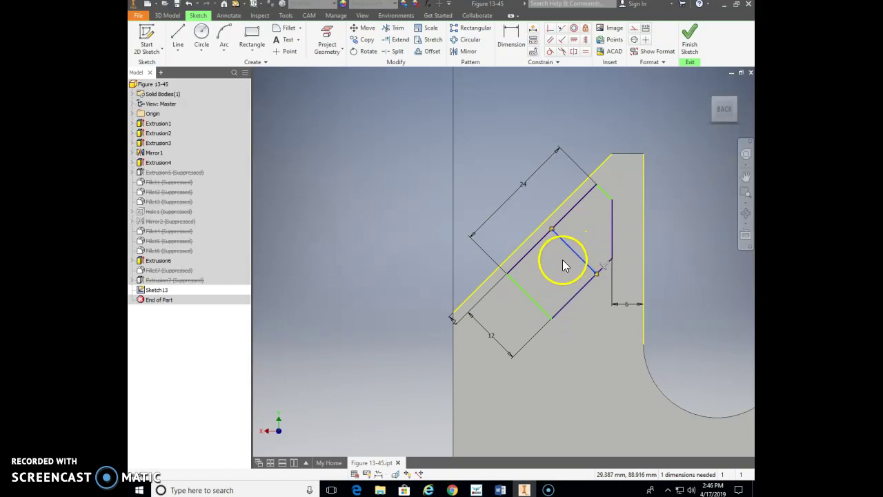
left_click(634, 30)
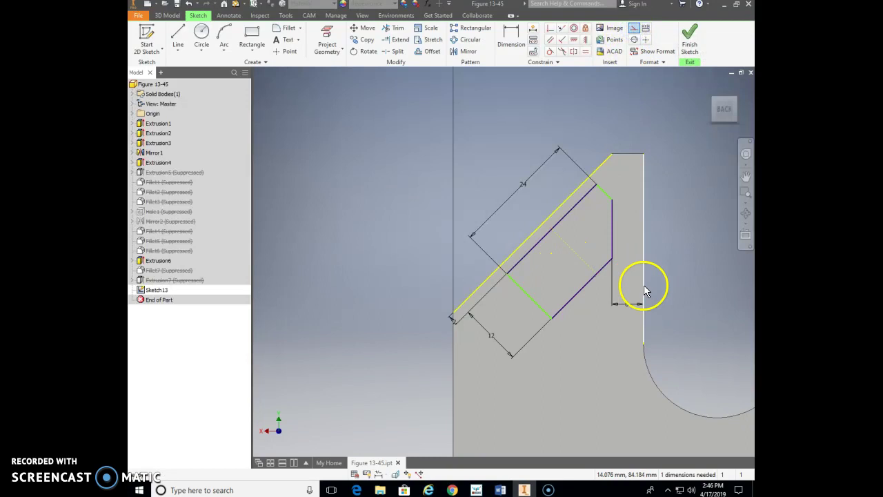
Step: Place a sketch point above the slot and dimension it 32 mm above the bracket's top edge
scroll(690, 210, "down", 4)
middle_click_drag(690, 210, 627, 253)
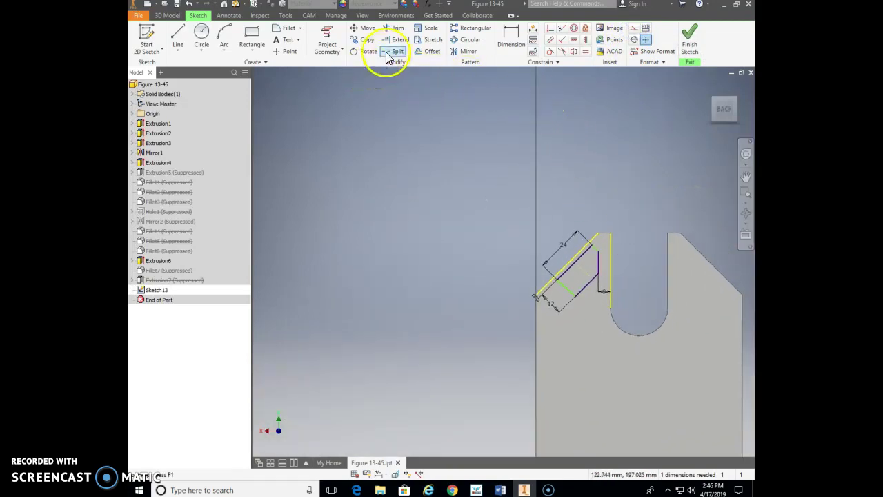
left_click(288, 52)
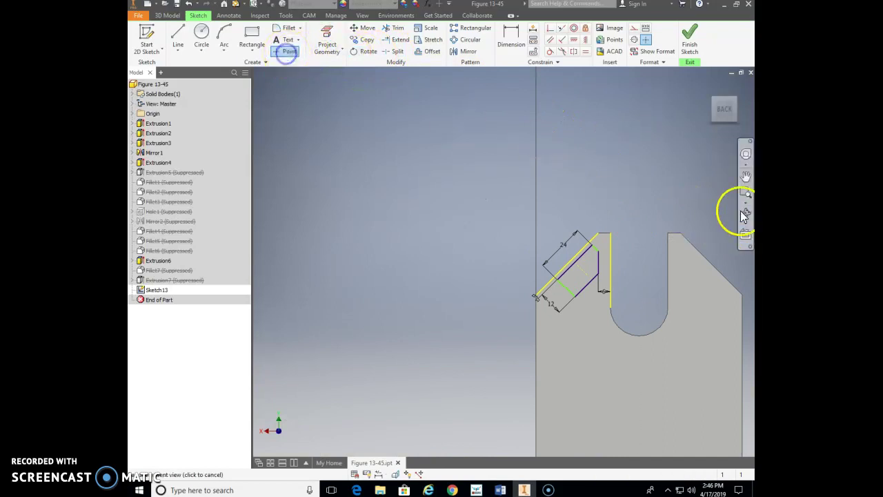
left_click(639, 159)
left_click(509, 31)
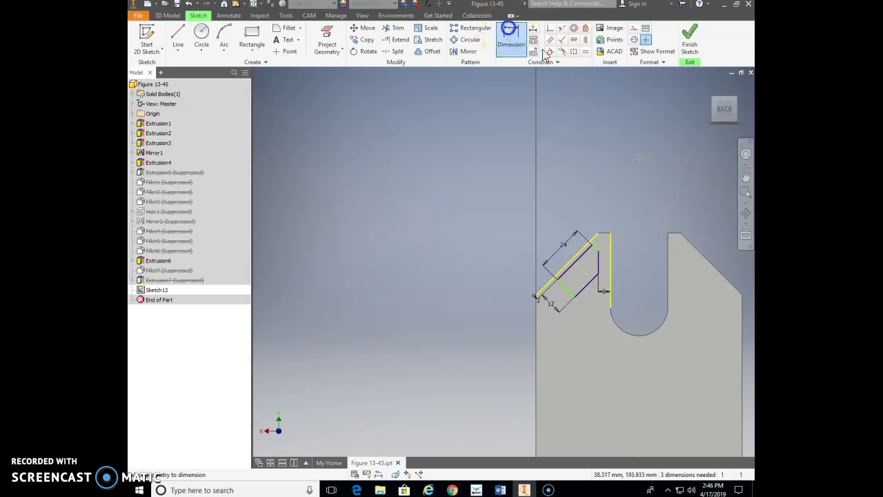
left_click(671, 235)
left_click(670, 193)
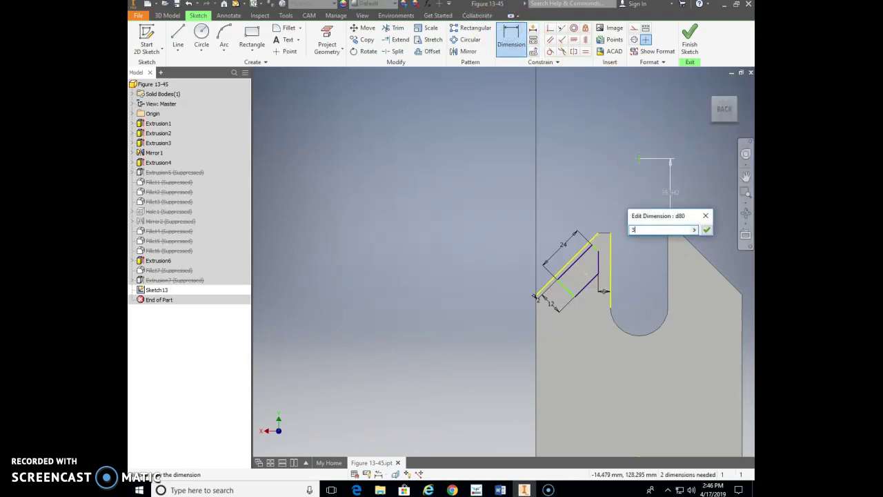
key("Return")
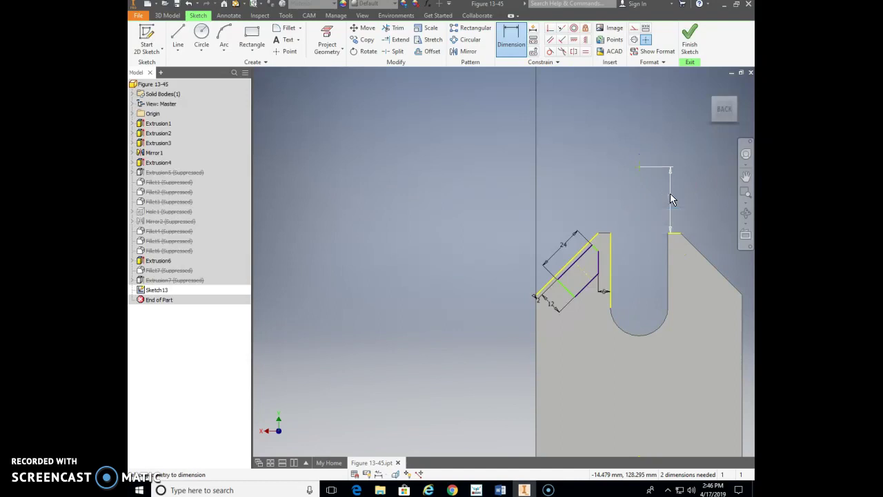
Step: Align the reference point vertically with the lowest point of the slot's arc
left_click(586, 40)
left_click(638, 170)
left_click(638, 339)
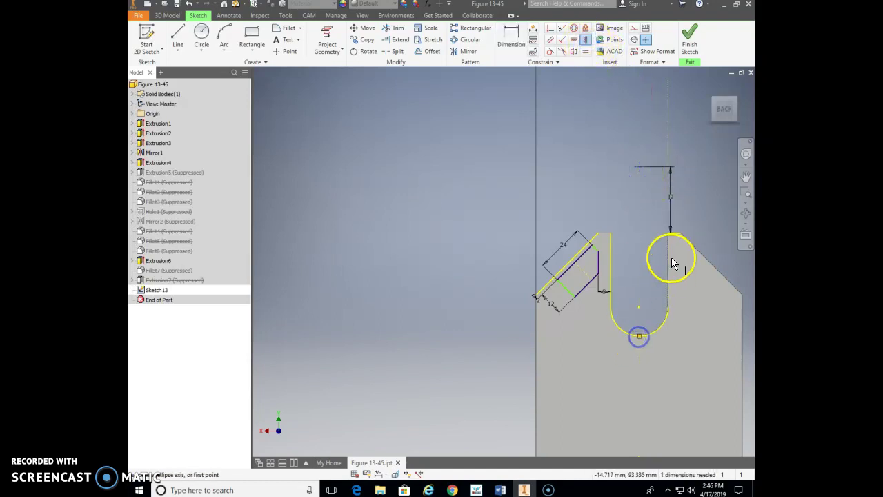
Step: Try to dimension from the reference point to the midpoint of the profile's outer long side
left_click(514, 40)
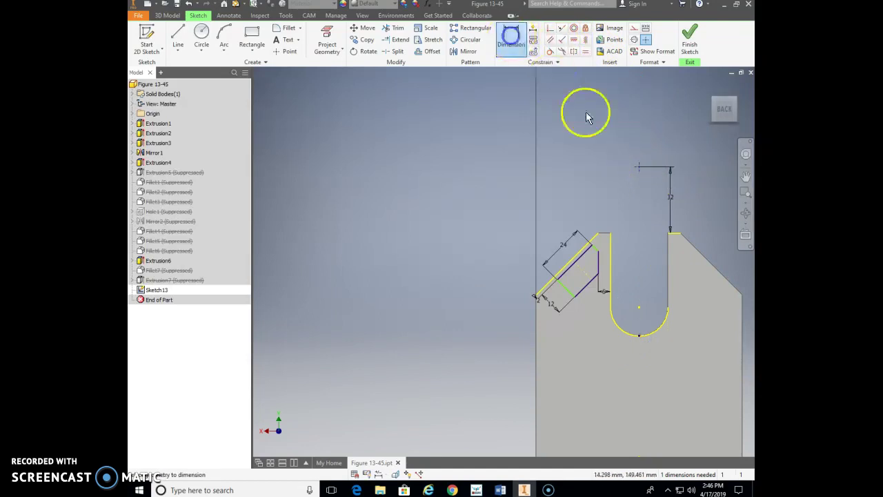
scroll(601, 256, "up", 3)
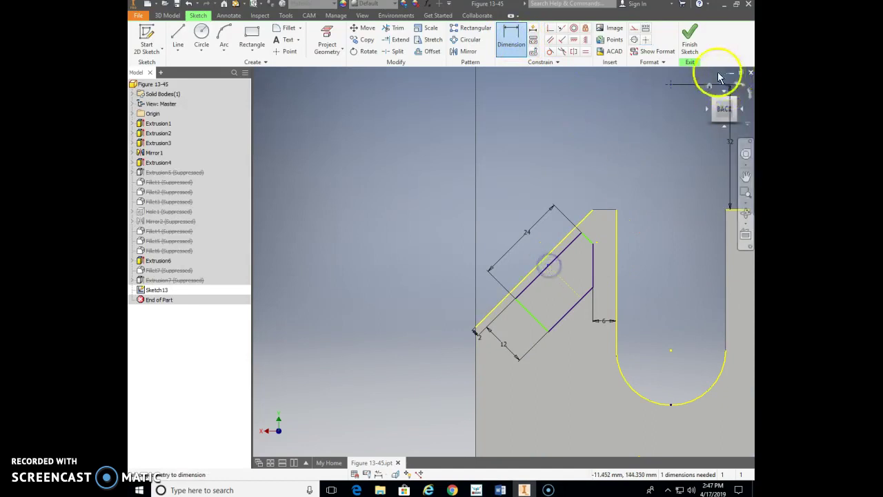
left_click(671, 84)
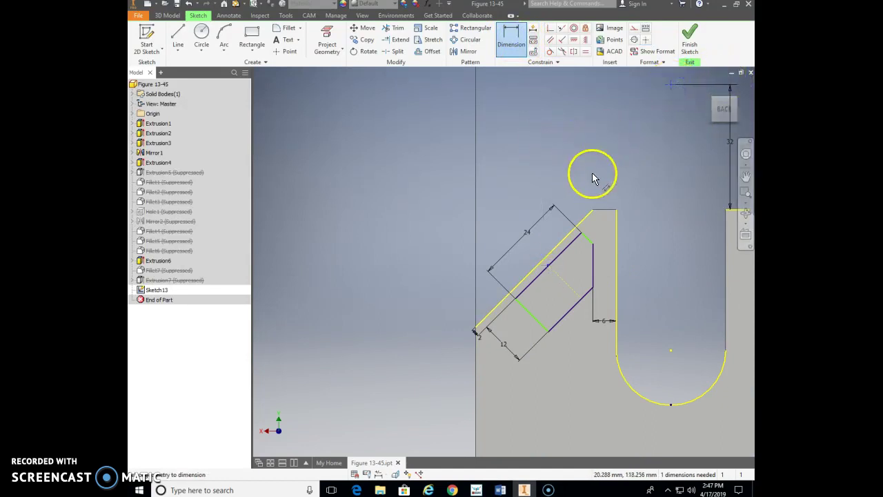
left_click(602, 153)
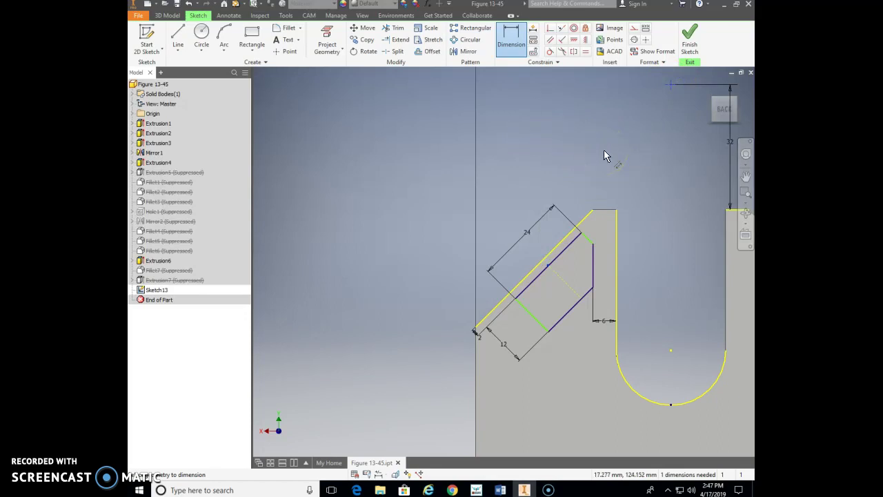
left_click(604, 150)
left_click(587, 160)
left_click(547, 268)
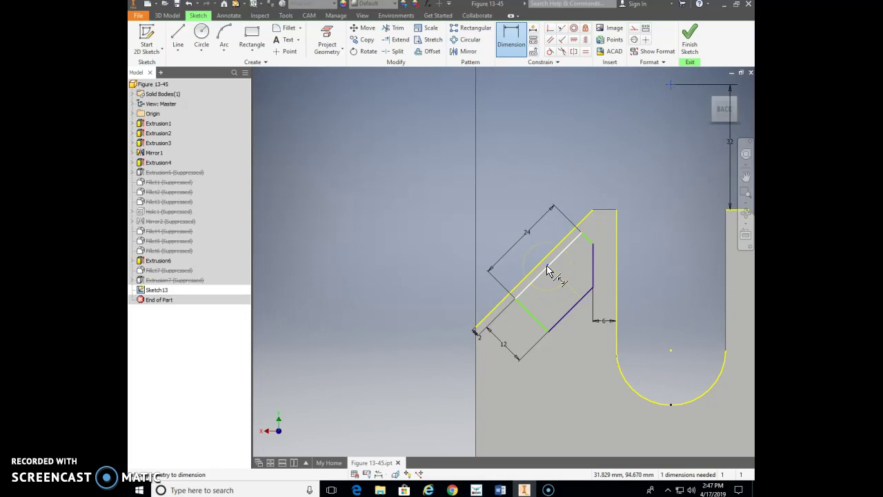
left_click(551, 270)
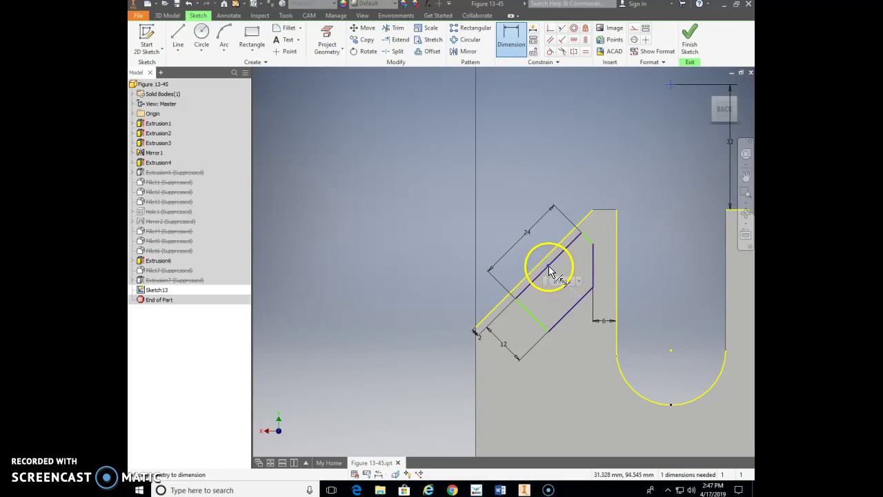
Step: Dimension the construction cross line 58 mm from the reference point above the slot
left_click(509, 38)
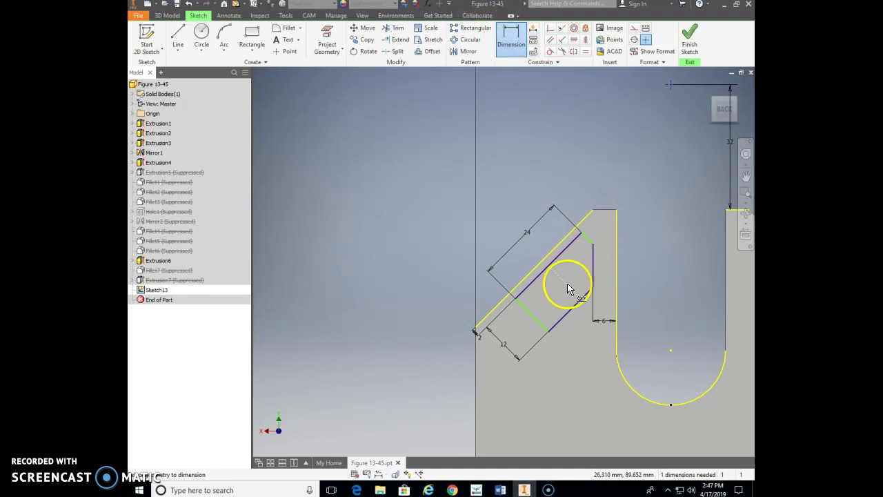
left_click(564, 288)
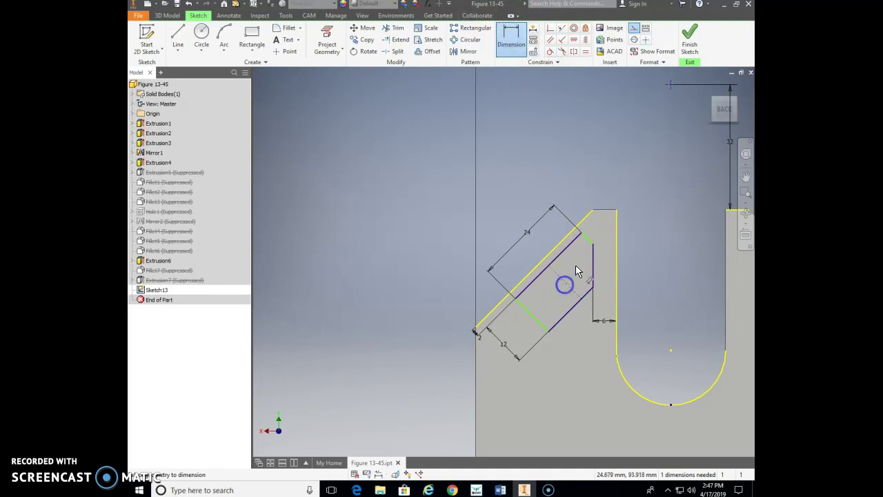
left_click(671, 85)
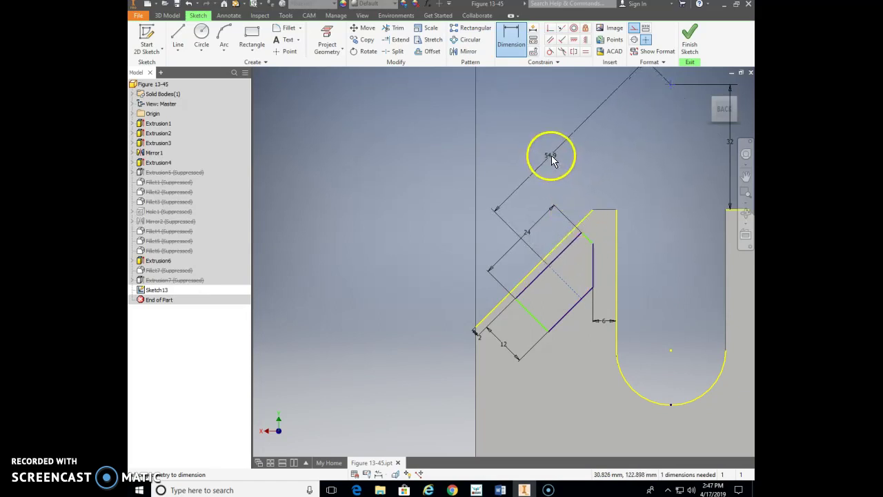
left_click(553, 160)
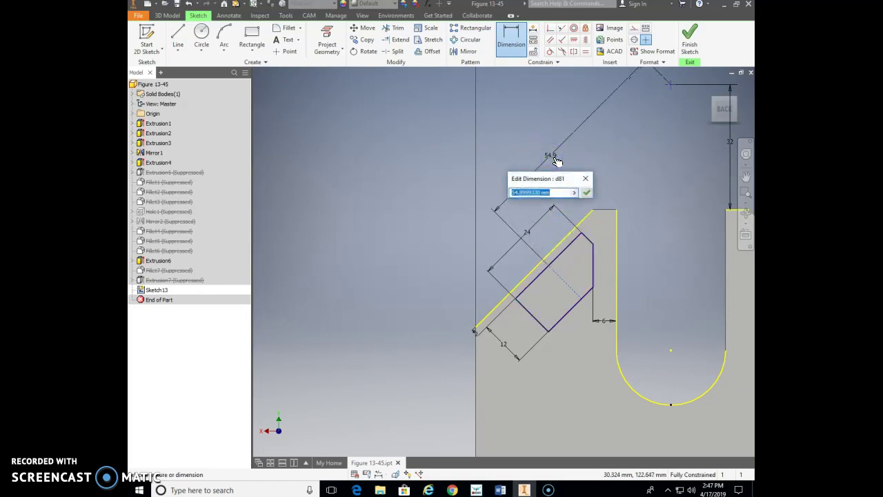
key("Return")
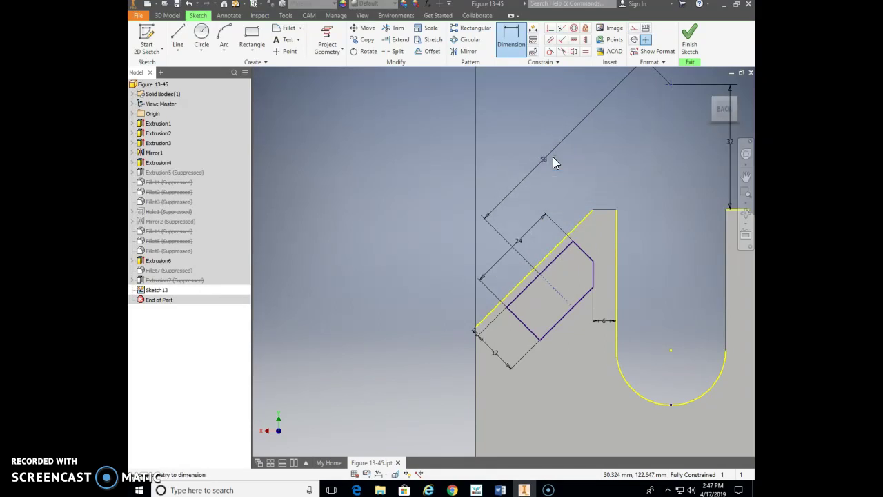
Step: Finish the sketch and extrude the five-sided profile 22 mm outward from the back face, joined to the bracket
middle_click_drag(612, 161, 572, 196)
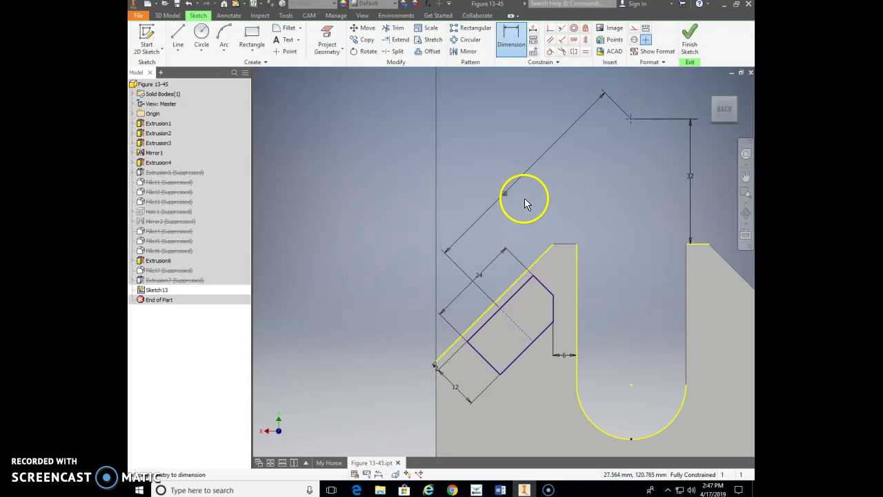
left_click(690, 44)
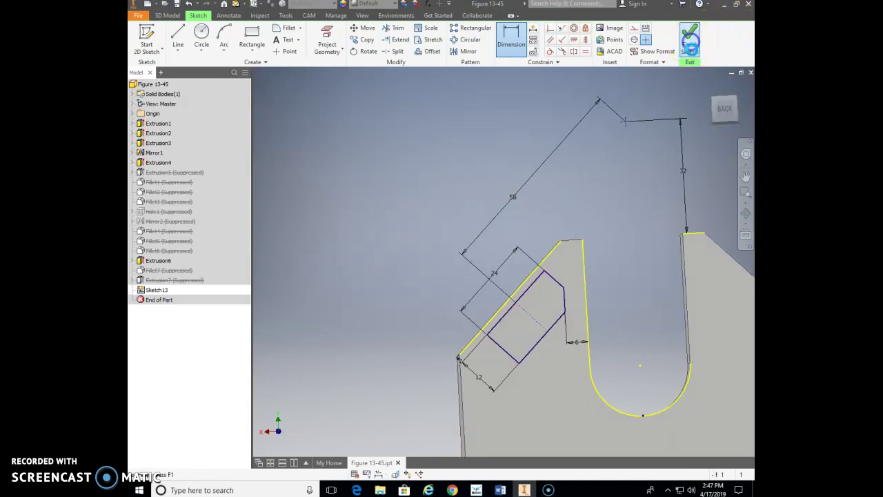
middle_click_drag(630, 174, 513, 253)
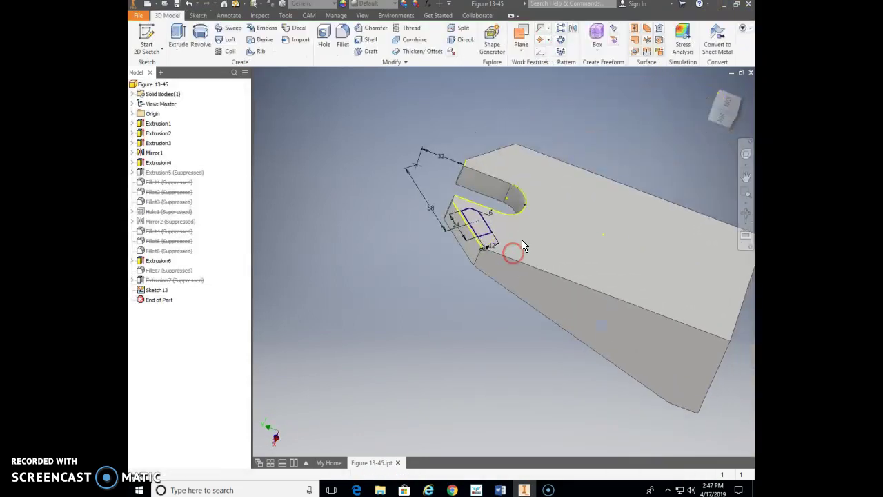
key("e")
left_click(483, 224)
left_click(501, 274)
left_click(257, 85)
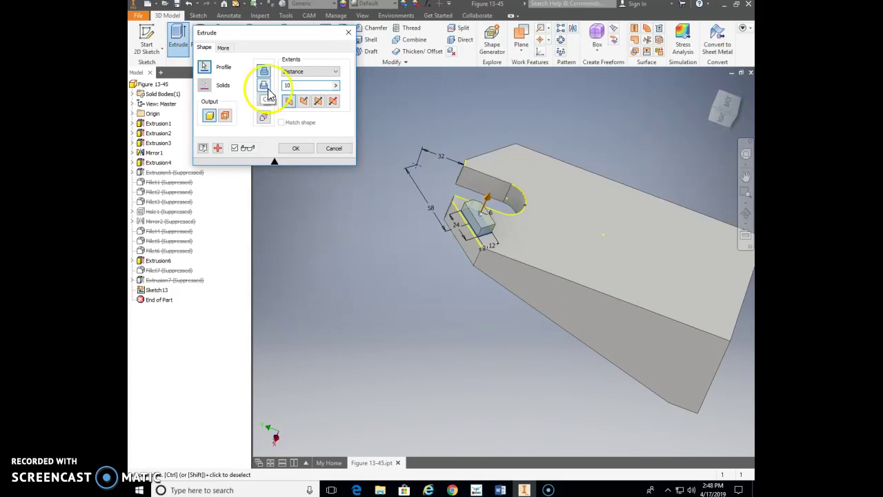
left_click(297, 85)
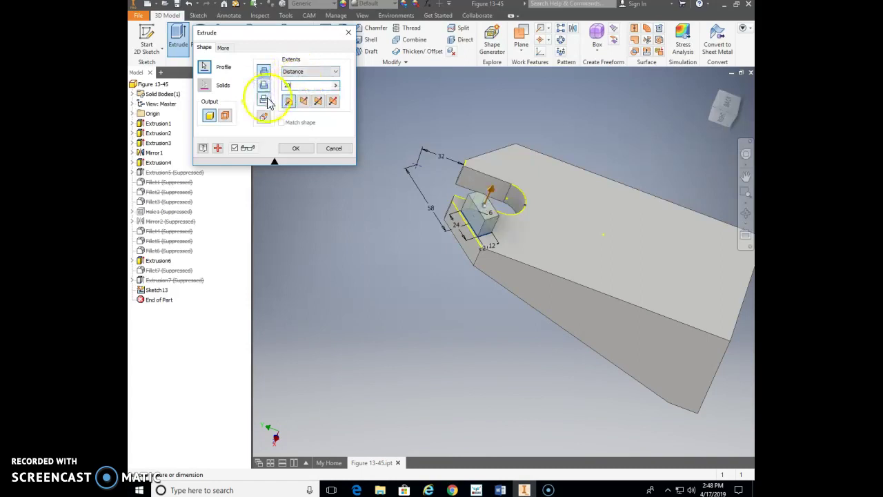
left_click_drag(296, 86, 250, 81)
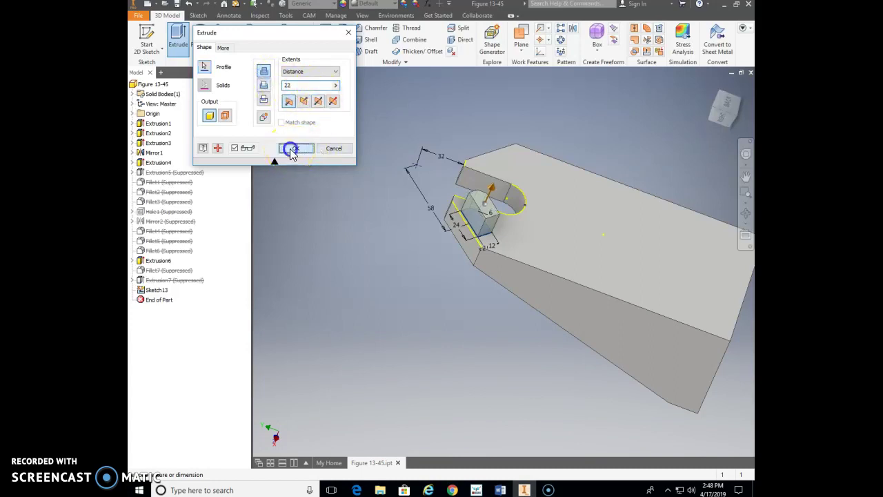
left_click(291, 150)
Step: Start a sketch on the new block's sloped outer face and place a point on that face
middle_click_drag(545, 277, 589, 374, "shift")
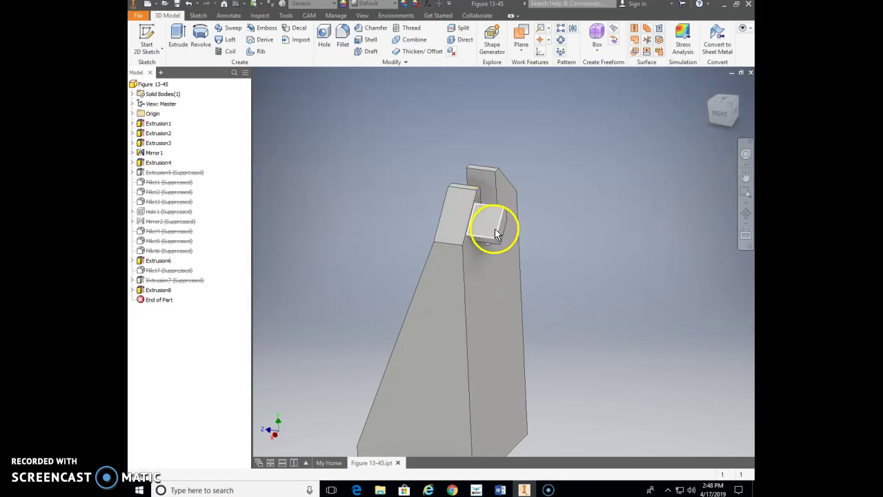
left_click(146, 38)
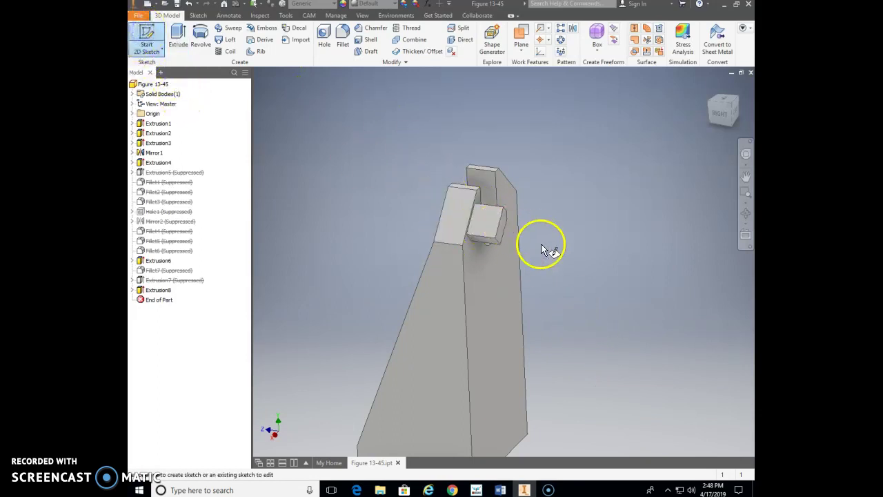
left_click(486, 222)
left_click(283, 52)
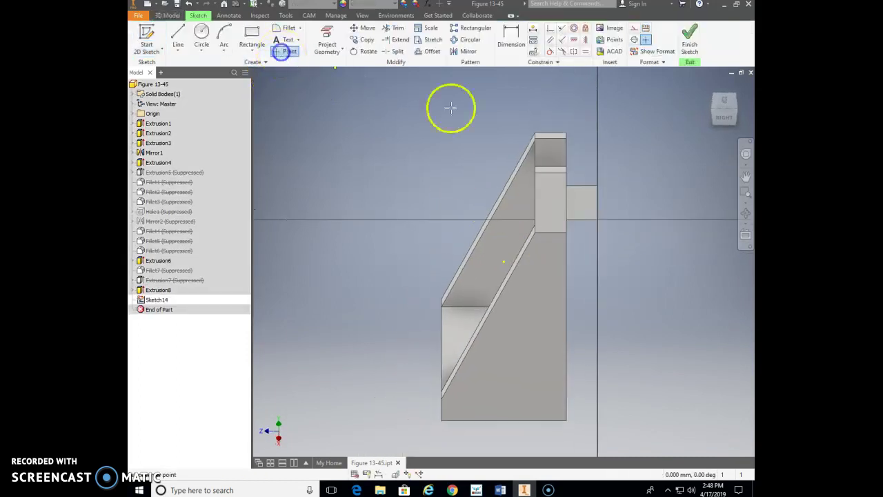
left_click(592, 196)
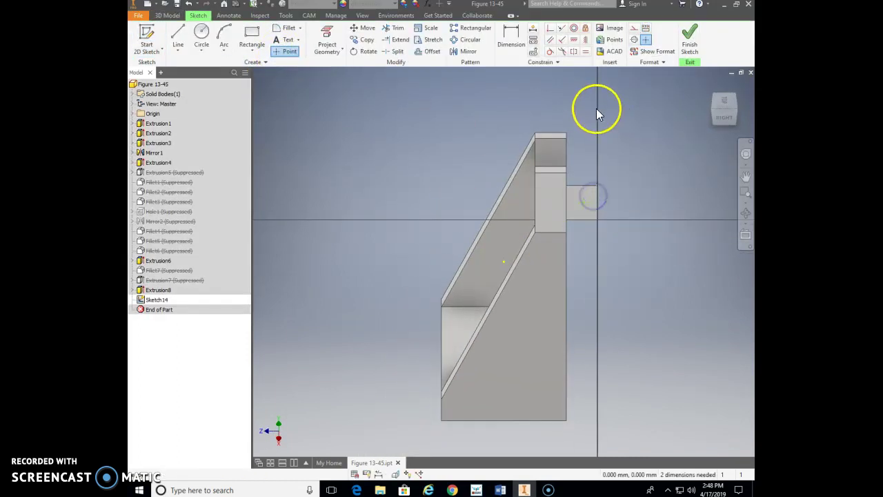
Step: Dimension the sketch point 10 mm from the bracket's back face edge
left_click(511, 38)
scroll(593, 207, "down", 5)
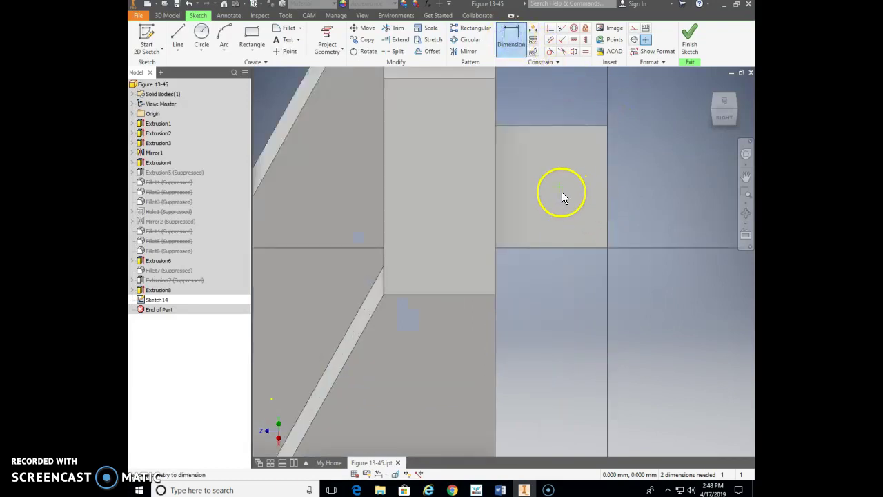
left_click(496, 191)
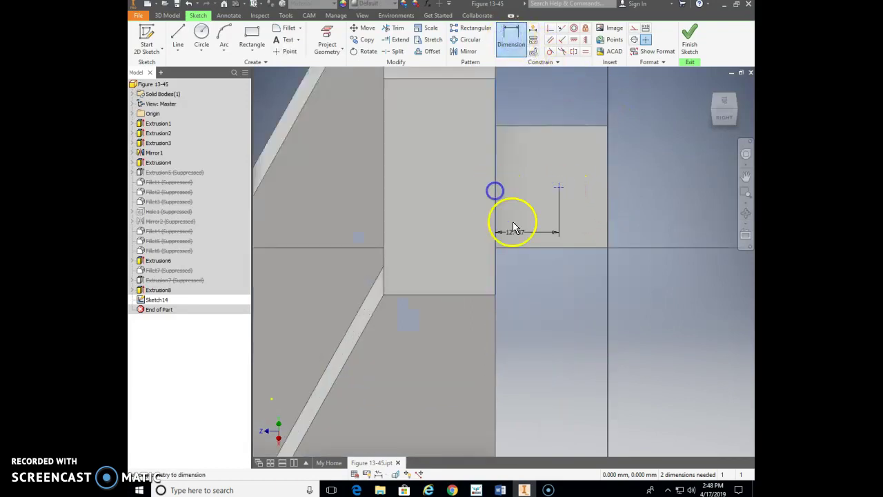
left_click(528, 310)
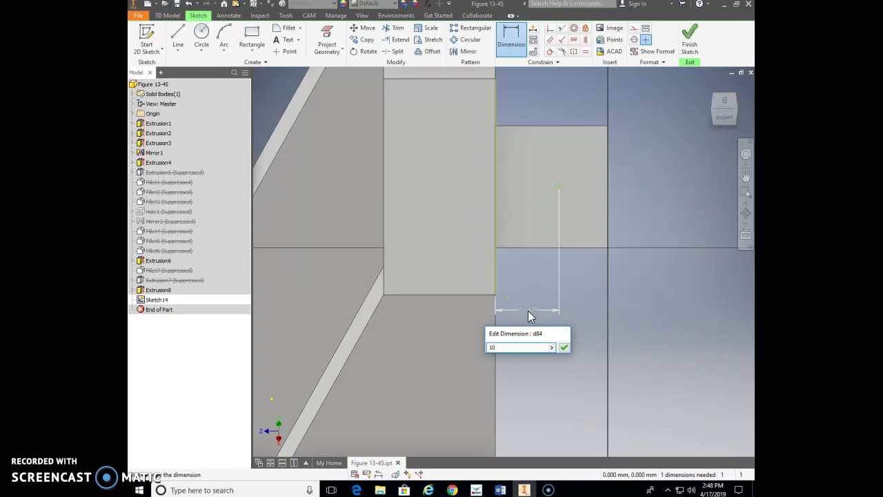
key("Return")
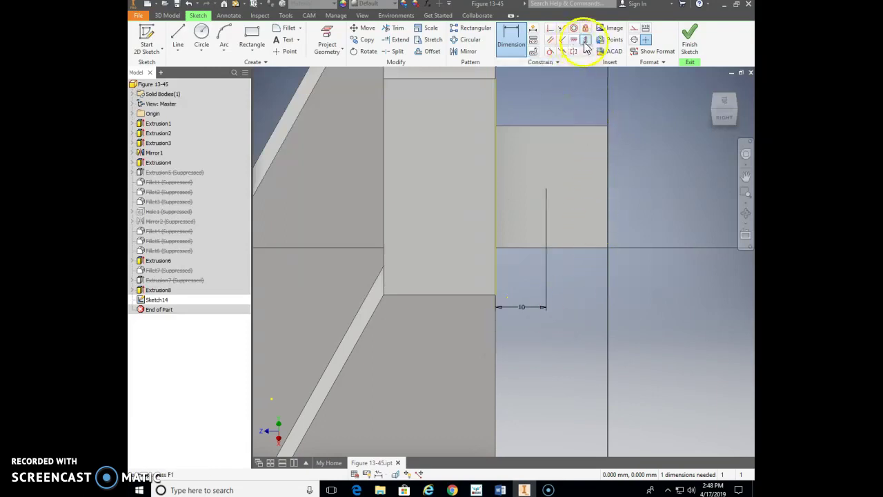
Step: Constrain the point in line with the midpoint of the block face's outer edge and finish the sketch
left_click(545, 188)
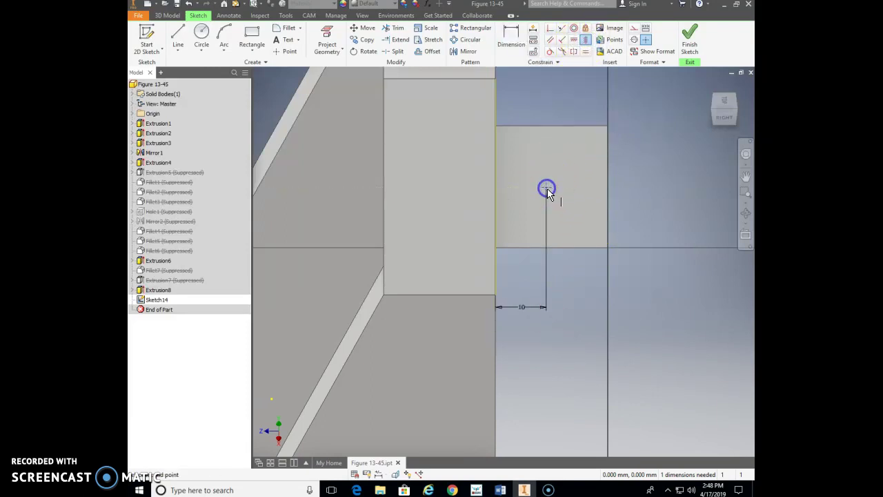
left_click(608, 186)
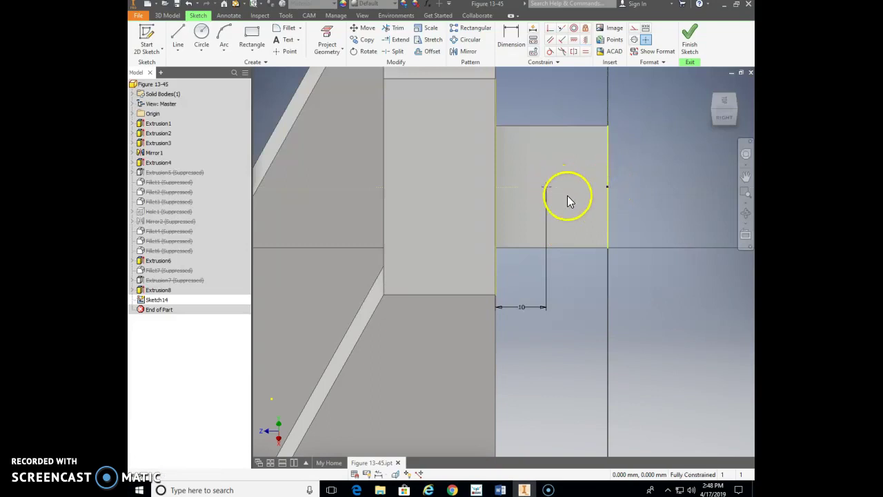
left_click(690, 35)
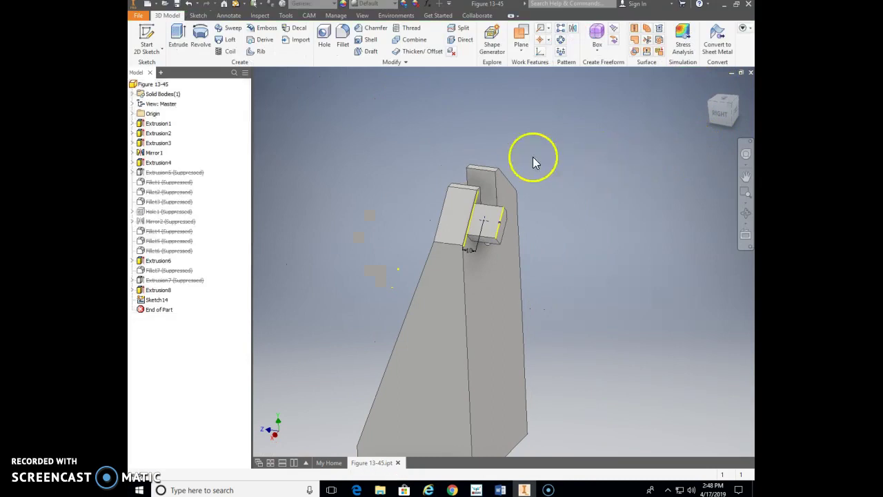
Step: Start a tapped hole at the sketch point and set its thread type to ANSI Metric M Profile
left_click(324, 34)
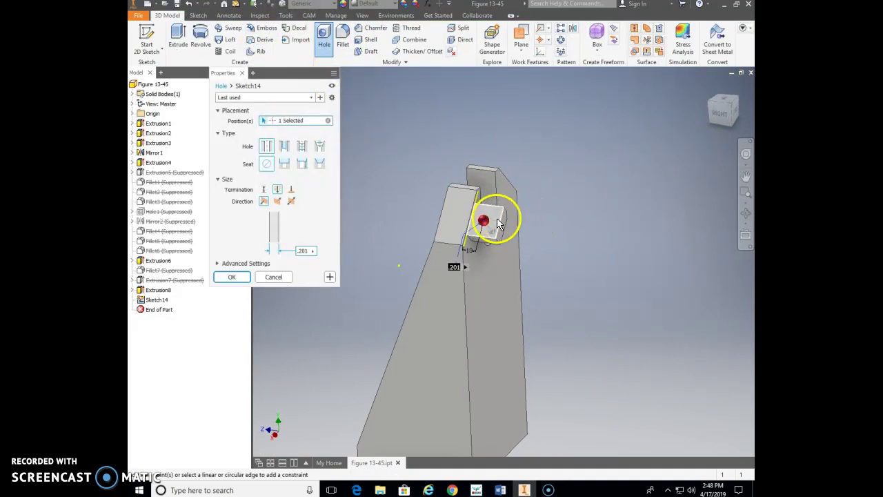
scroll(496, 219, "down", 5)
scroll(455, 234, "up", 3)
middle_click_drag(434, 241, 647, 249)
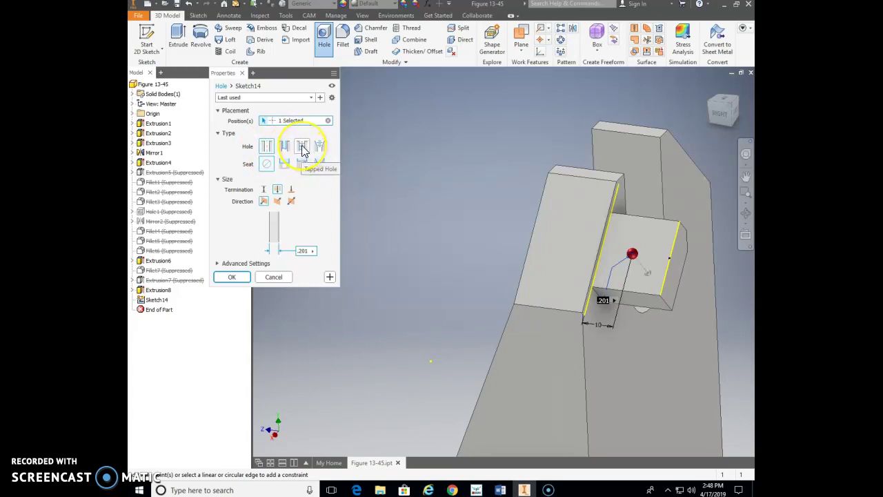
left_click(302, 146)
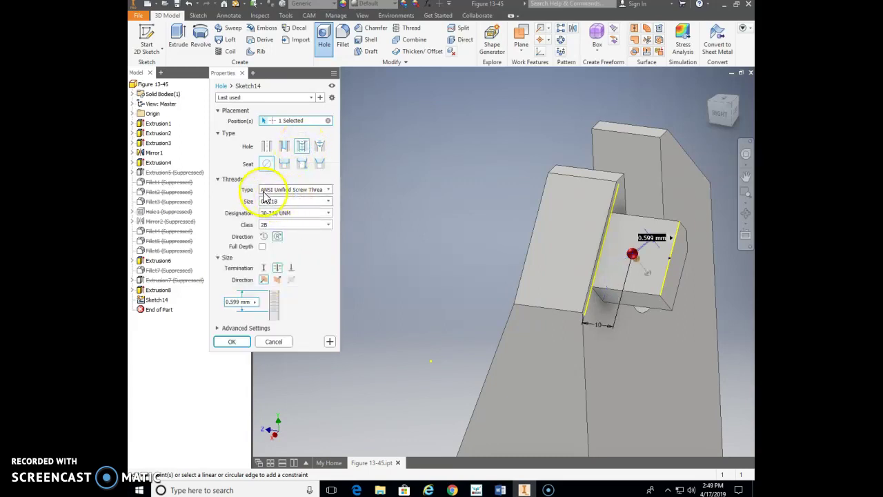
left_click(328, 192)
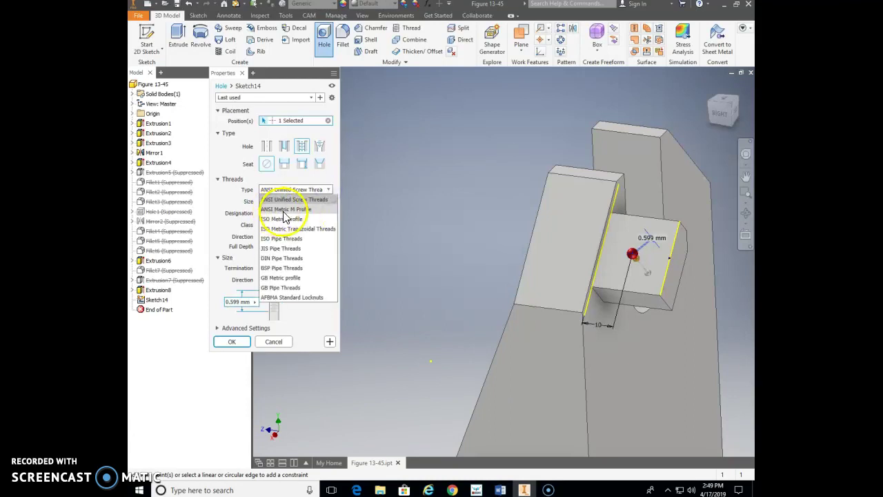
left_click(283, 210)
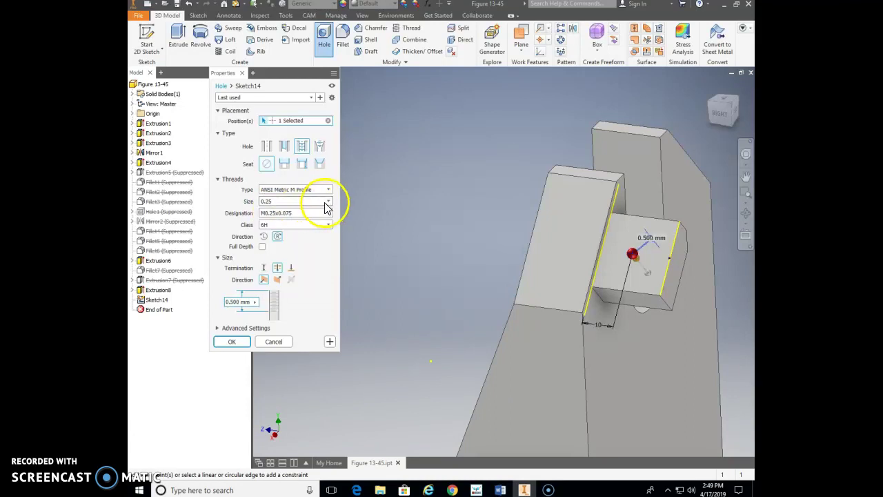
Step: Set the thread size to 12 with designation M12x1.75, terminate it Through All, and create the tapped hole
left_click(328, 202)
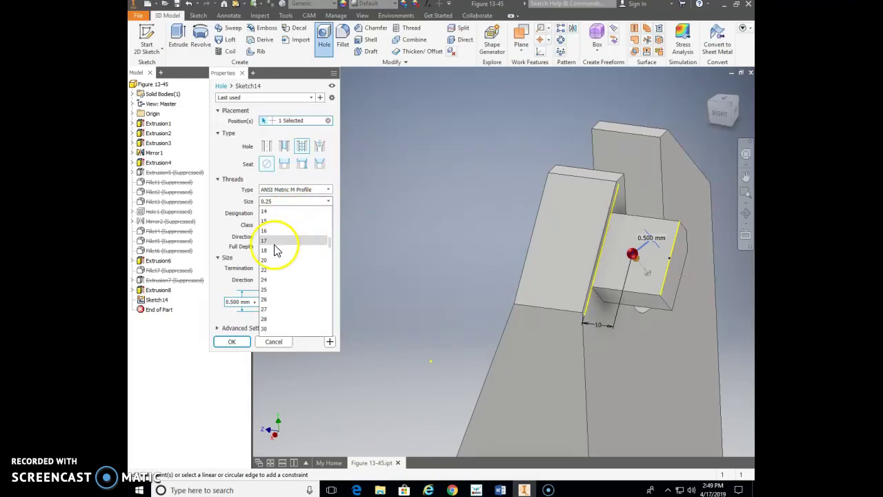
scroll(276, 237, "up", 2)
left_click(266, 232)
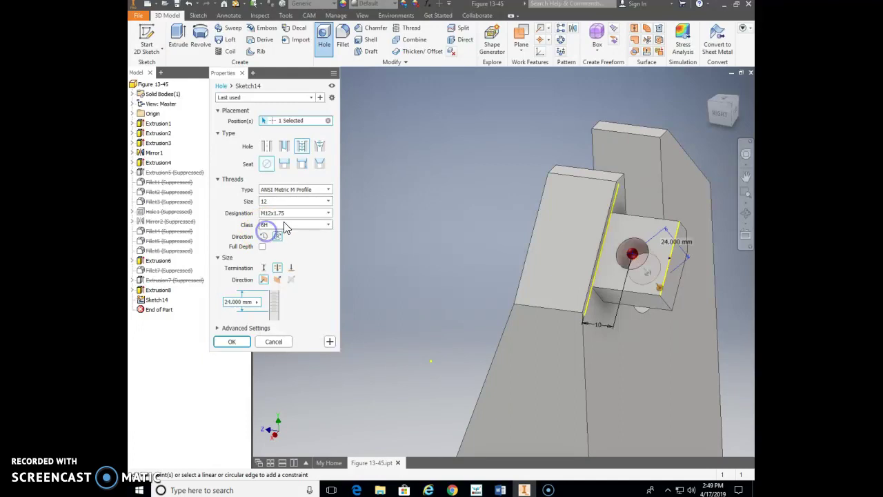
left_click(329, 214)
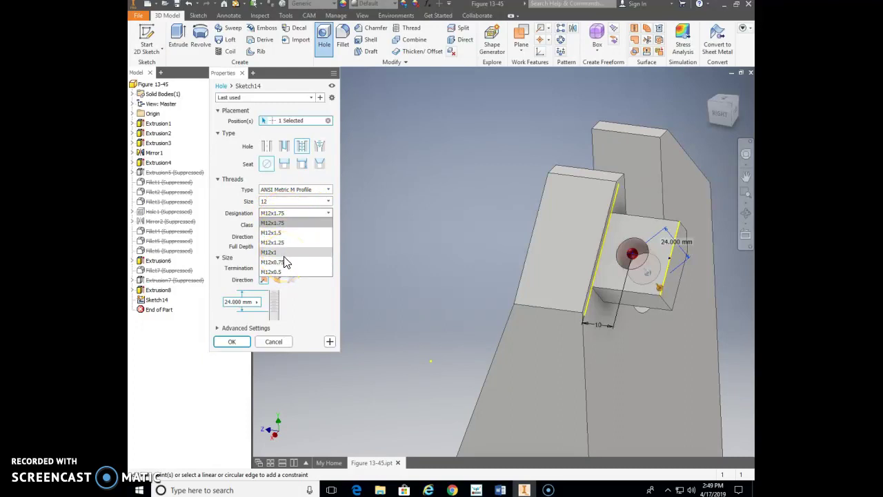
left_click(278, 228)
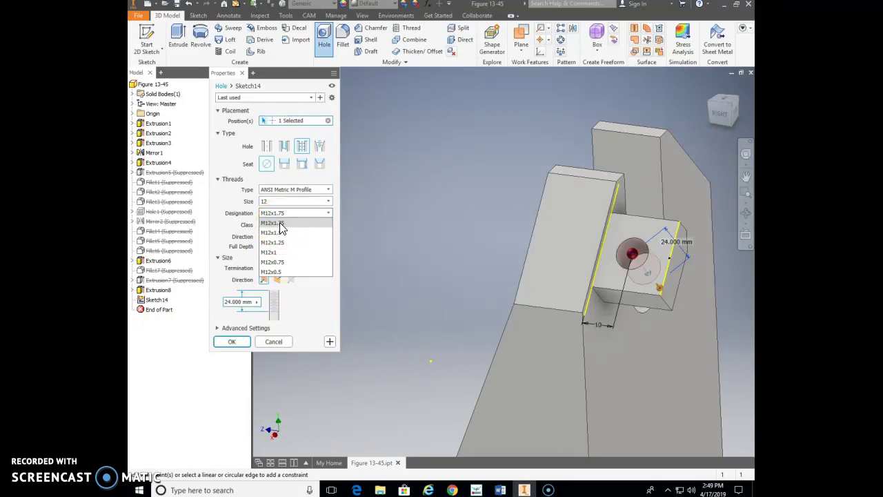
left_click(283, 226)
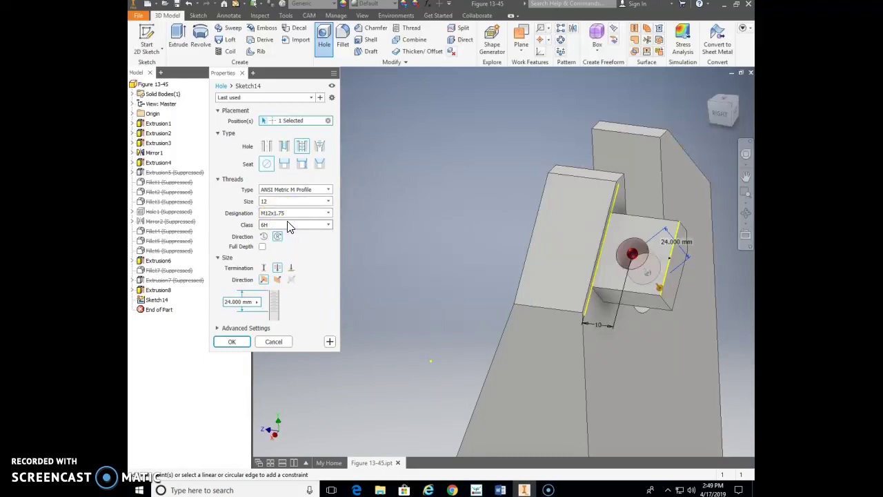
left_click(277, 269)
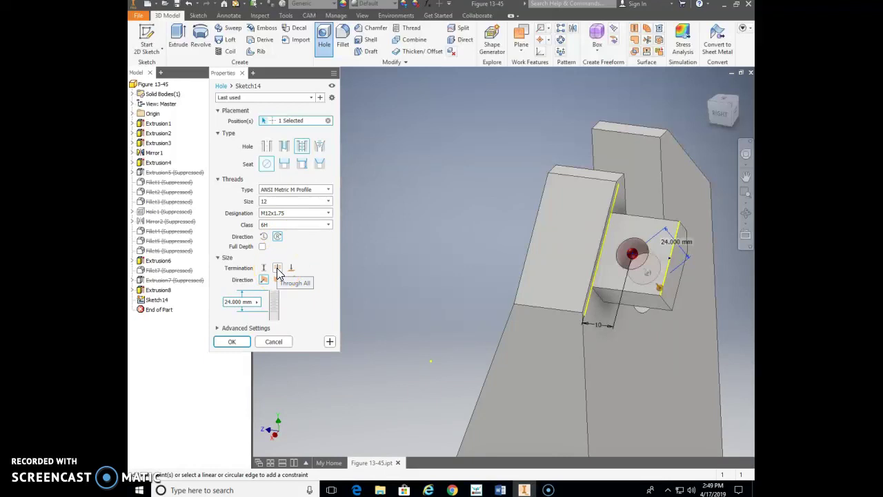
left_click(230, 343)
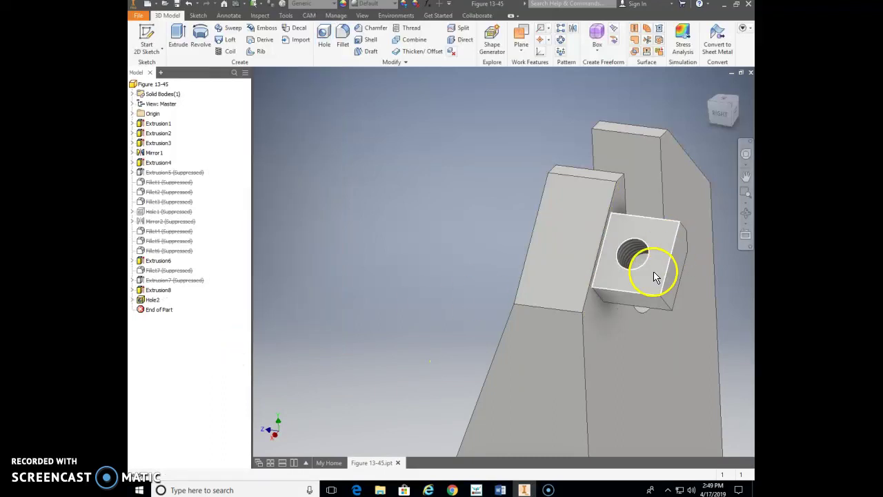
Step: Fillet the upper and lower edges of the block's projecting end face with a 6 mm radius
scroll(651, 270, "down", 3)
scroll(620, 253, "up", 5)
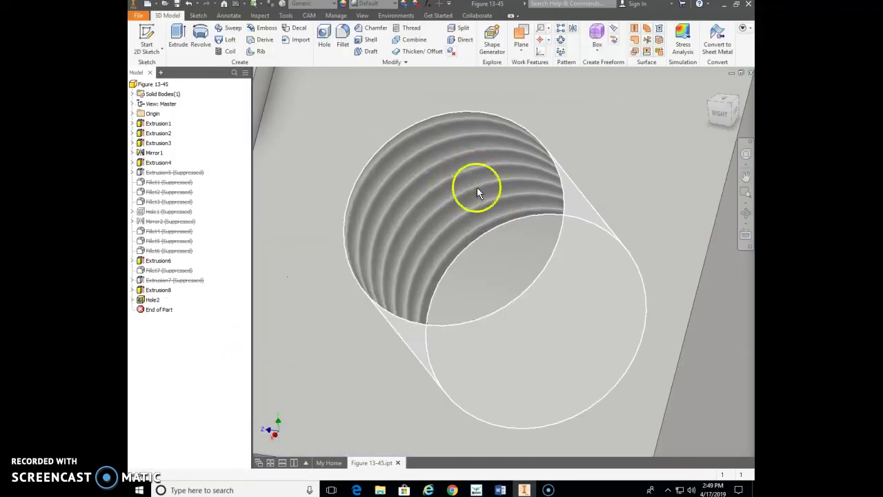
scroll(502, 189, "down", 6)
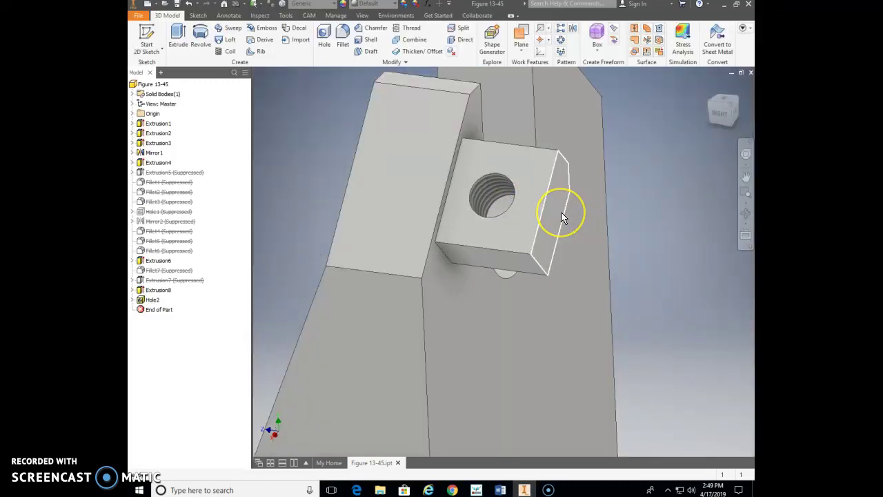
mouse_move(574, 233)
middle_mouse_down("shift")
mouse_move(562, 242)
mouse_move(556, 233)
middle_mouse_up("shift")
left_click(412, 154)
left_click(340, 41)
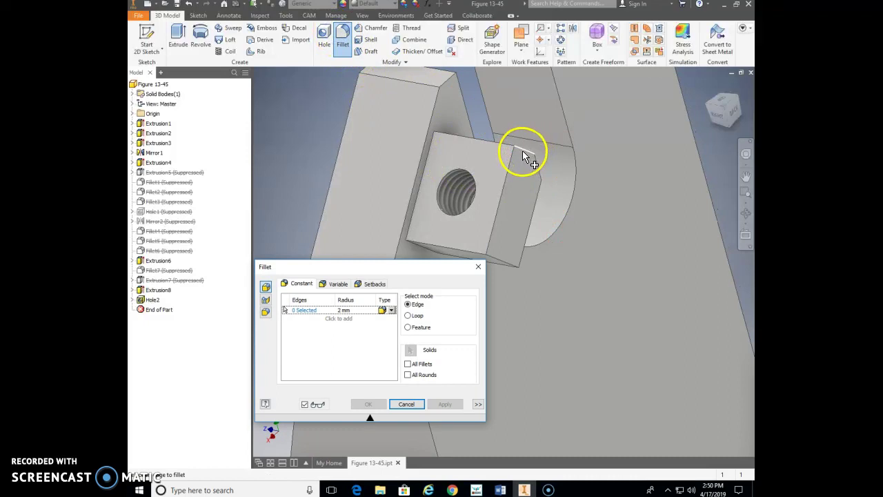
left_click(524, 150)
middle_click_drag(528, 183, 541, 202, "shift")
left_click(536, 216)
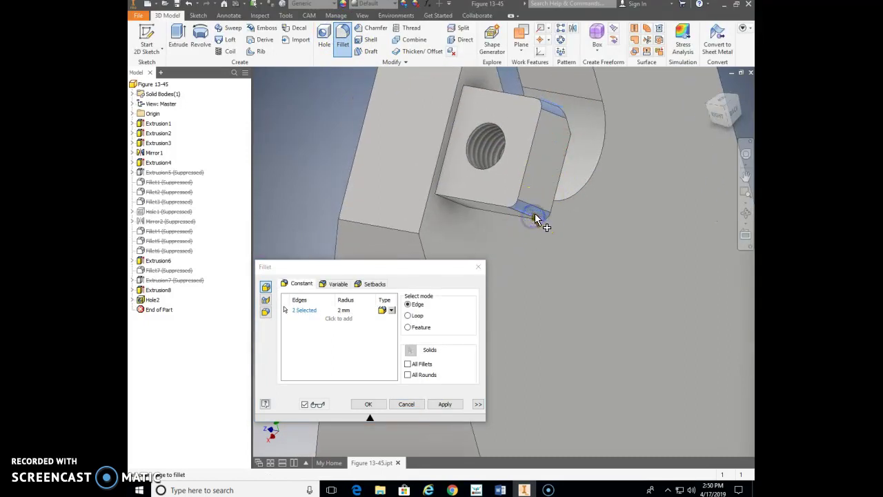
left_click(340, 311)
type("8")
left_click(369, 403)
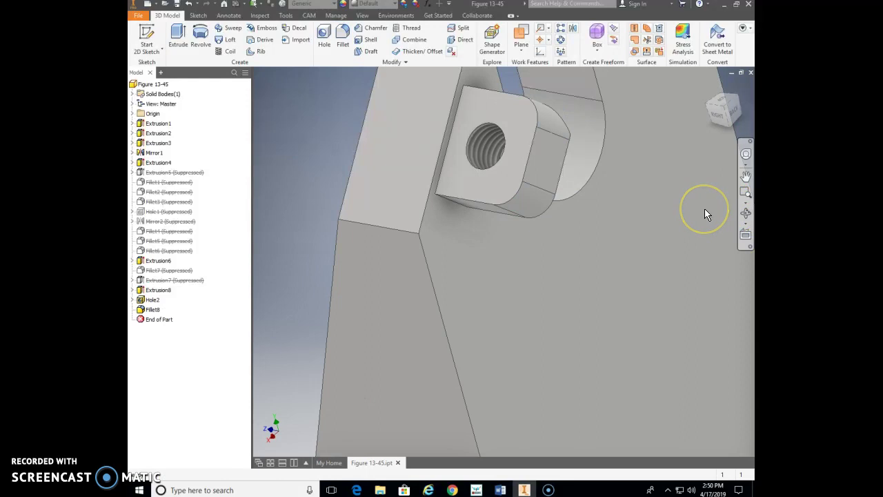
Step: Fillet the edges around the block's threaded hole face and the rim edges on its opposite side with a 2 mm radius
key("f")
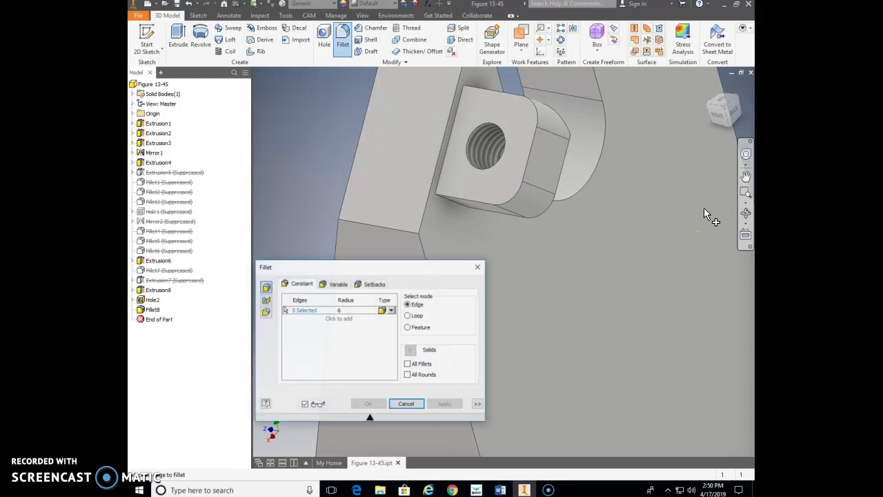
left_click(523, 102)
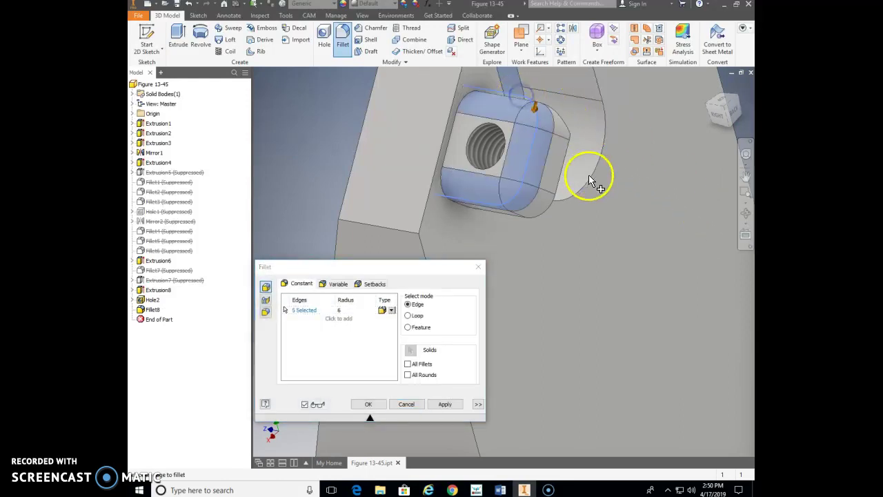
left_click(339, 309)
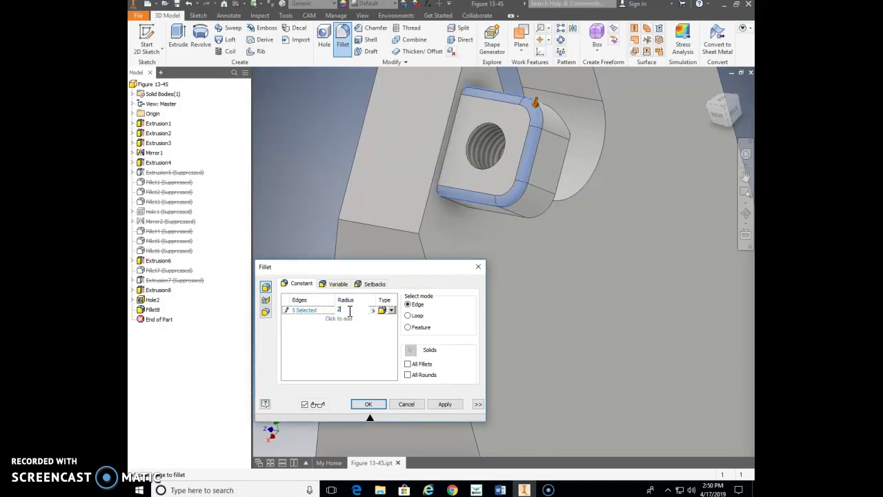
middle_click_drag(589, 241, 654, 248, "shift")
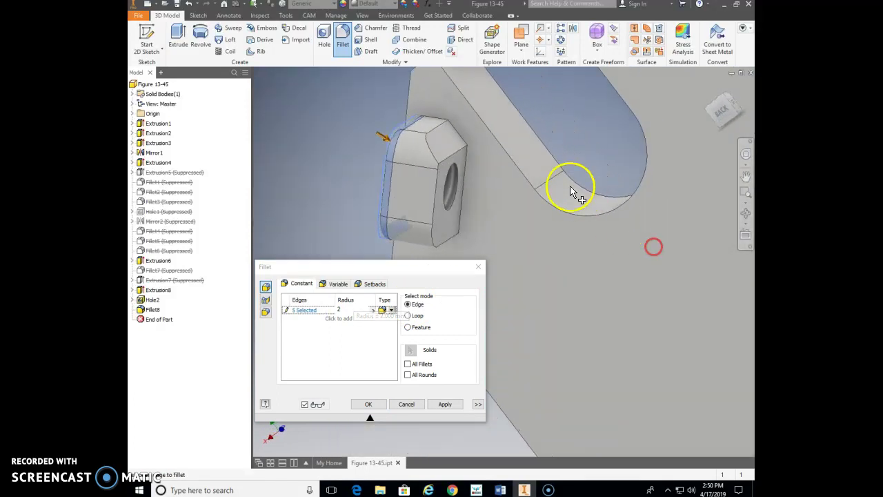
left_click(442, 132)
left_click(438, 158)
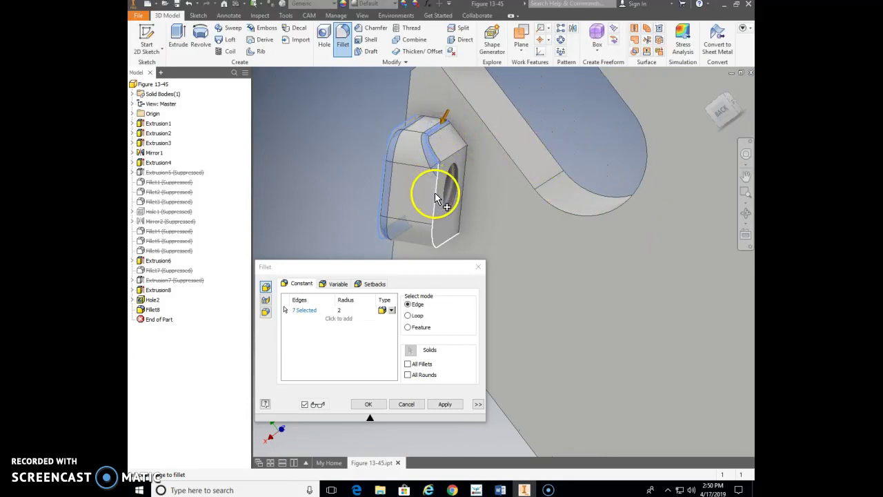
left_click(436, 198)
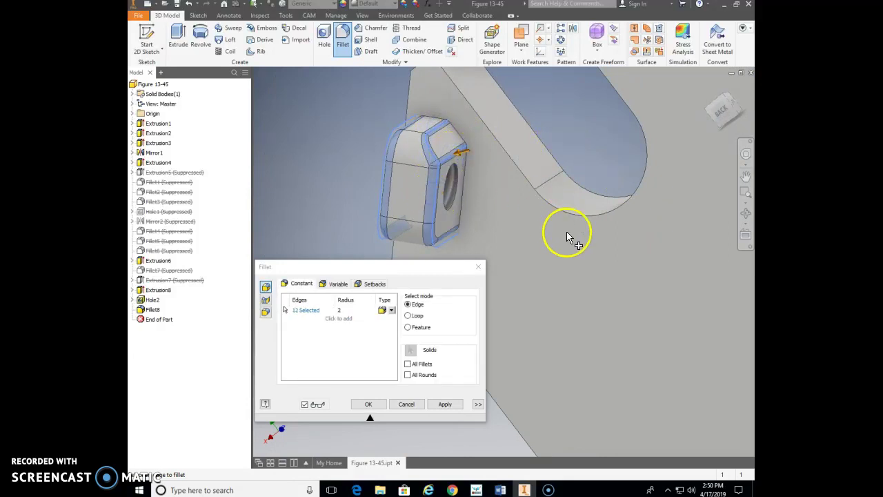
mouse_move(522, 301)
middle_mouse_down("shift")
mouse_move(548, 300)
mouse_move(522, 293)
middle_mouse_up("shift")
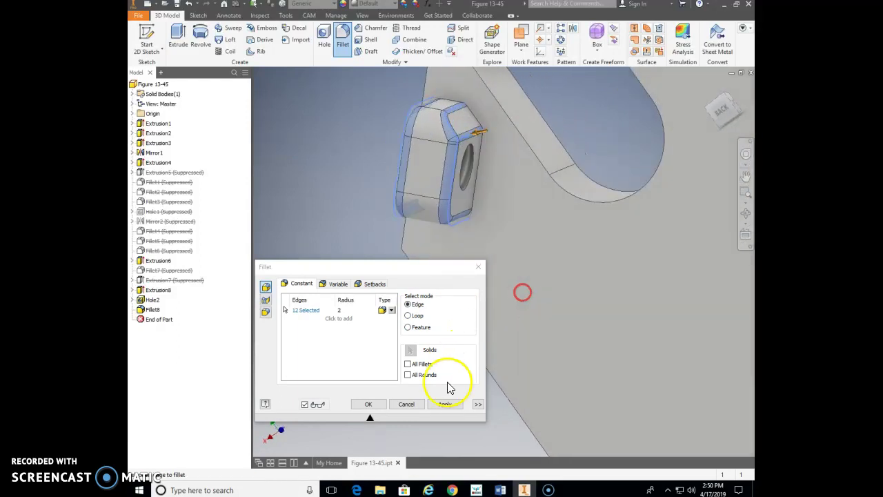
left_click(368, 404)
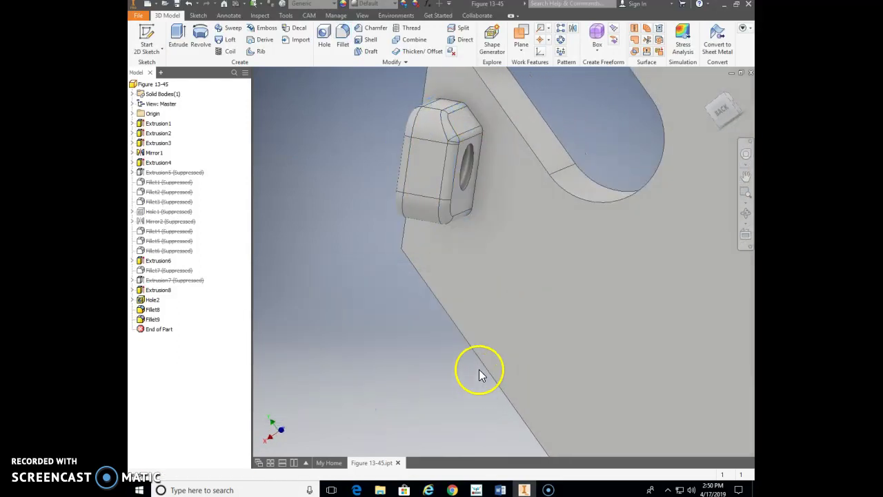
Step: Fillet the edge loop where the block meets the bracket's back face with a 2 mm radius
key("f")
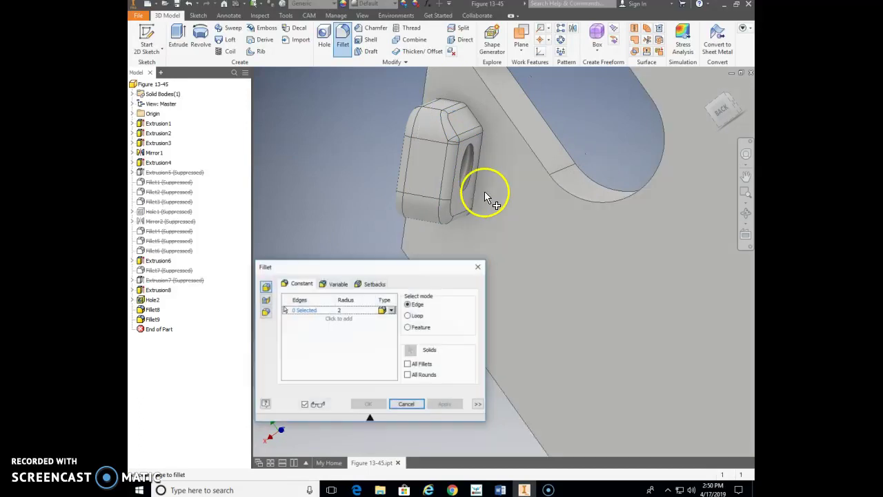
left_click(480, 168)
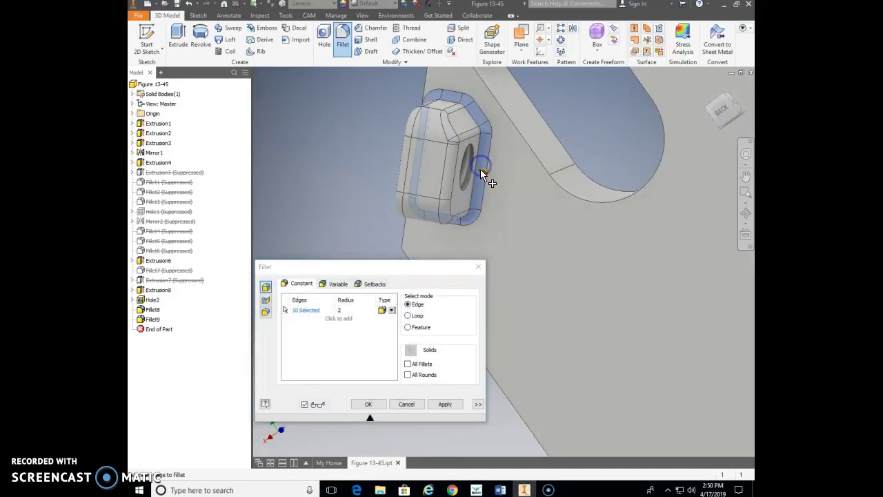
left_click(368, 405)
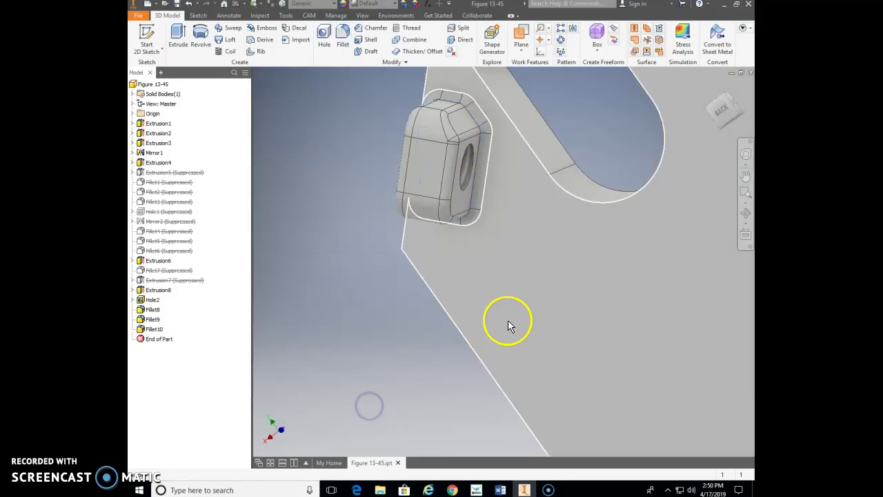
Step: Mirror the block's extrusion, tapped hole and its three fillets across the YZ plane onto the other side of the slot
middle_click_drag(541, 324, 479, 400, "shift")
scroll(437, 400, "up", 3)
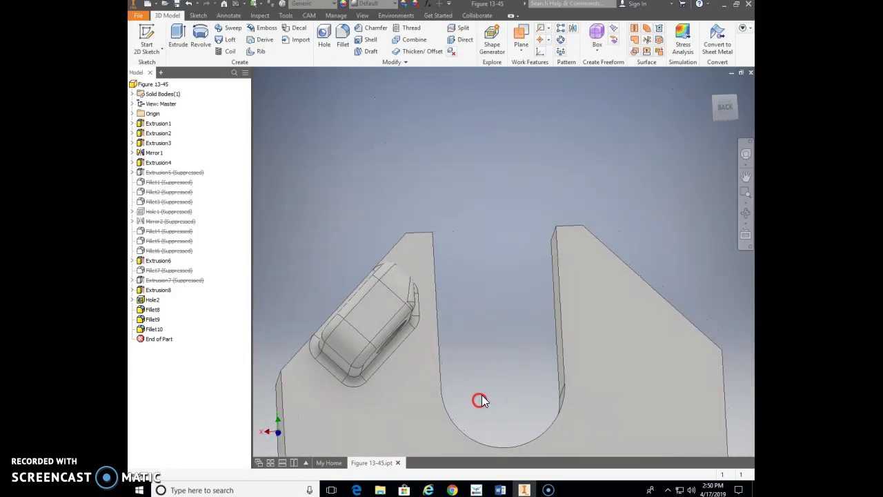
left_click(573, 27)
middle_click_drag(473, 197, 510, 171)
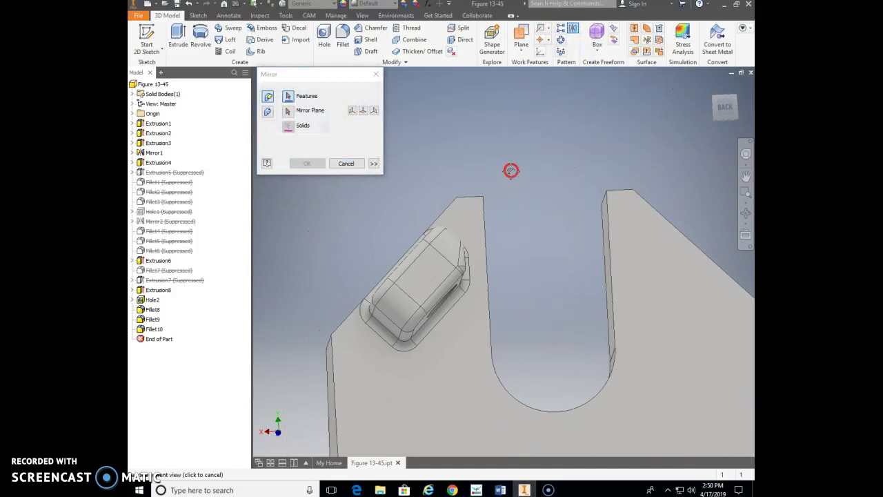
left_click(159, 290)
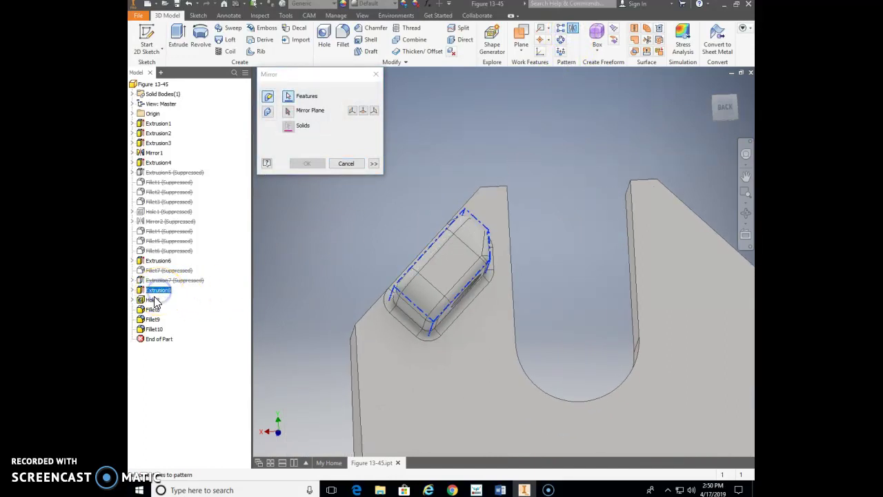
left_click(152, 310)
left_click(153, 320)
left_click(153, 329)
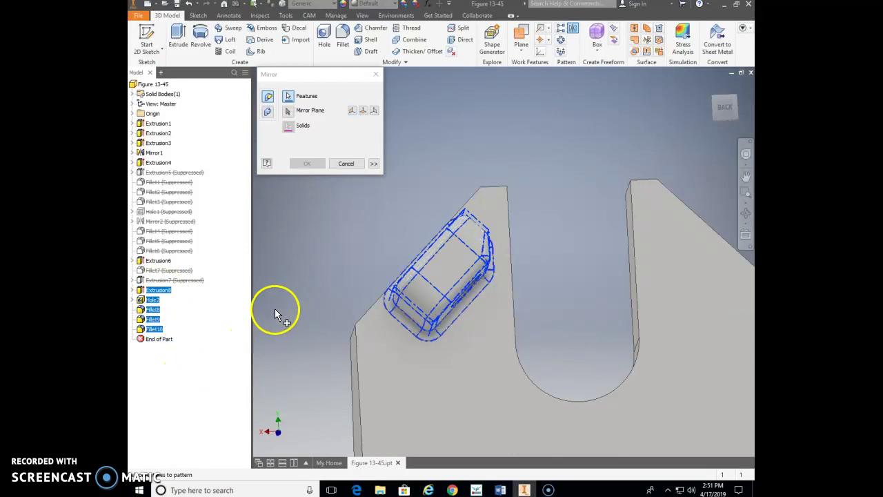
left_click(289, 112)
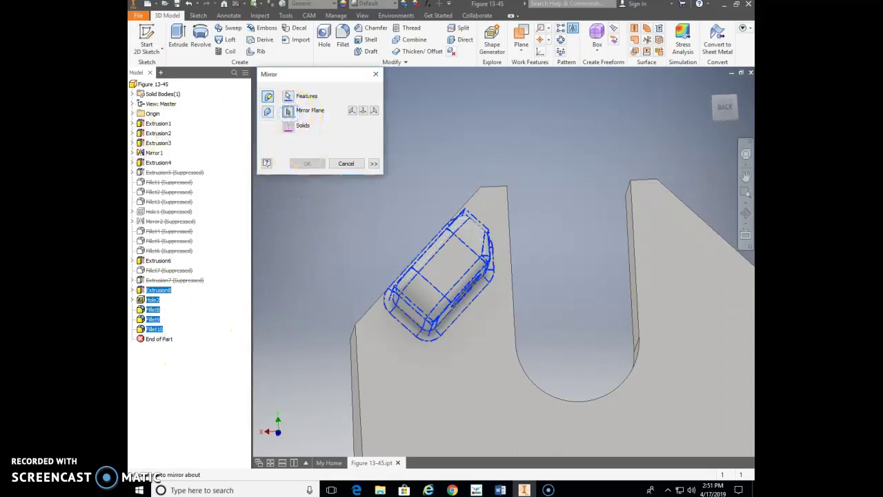
left_click(134, 114)
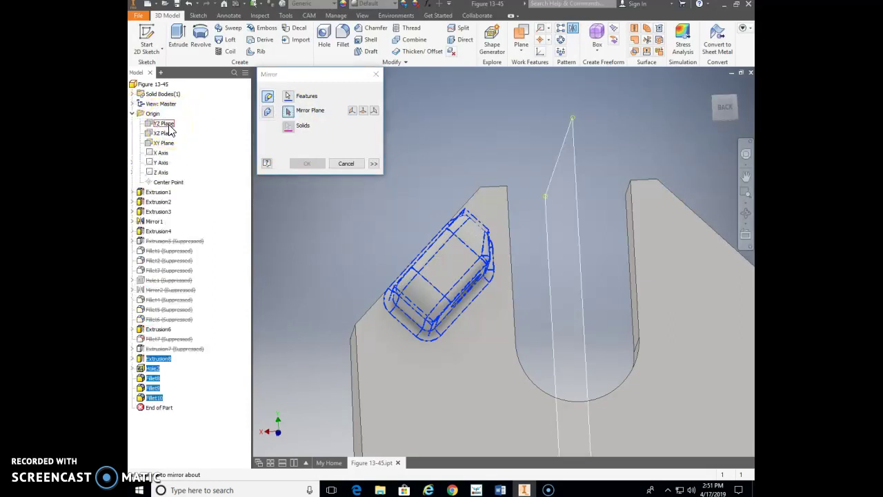
left_click(165, 124)
left_click(307, 163)
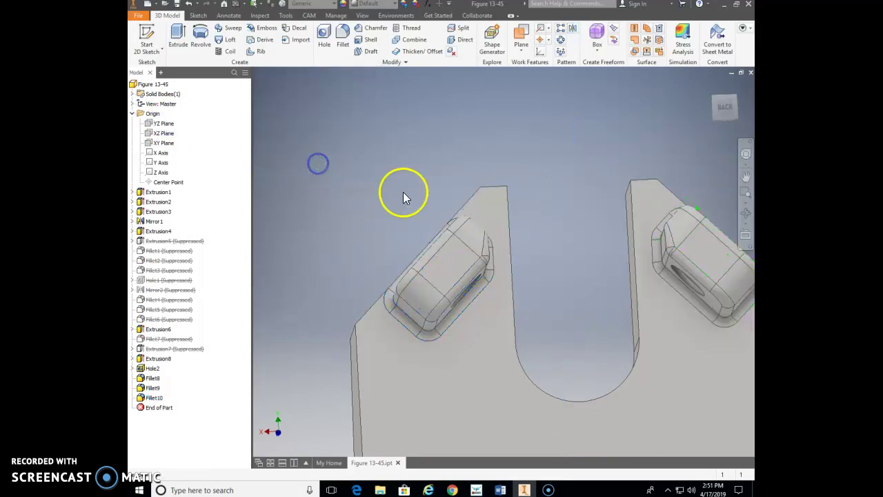
Step: Fillet the lower front edge of the thick upper section and the inner corner beneath it with a 6 mm radius
left_click_drag(604, 308, 698, 296)
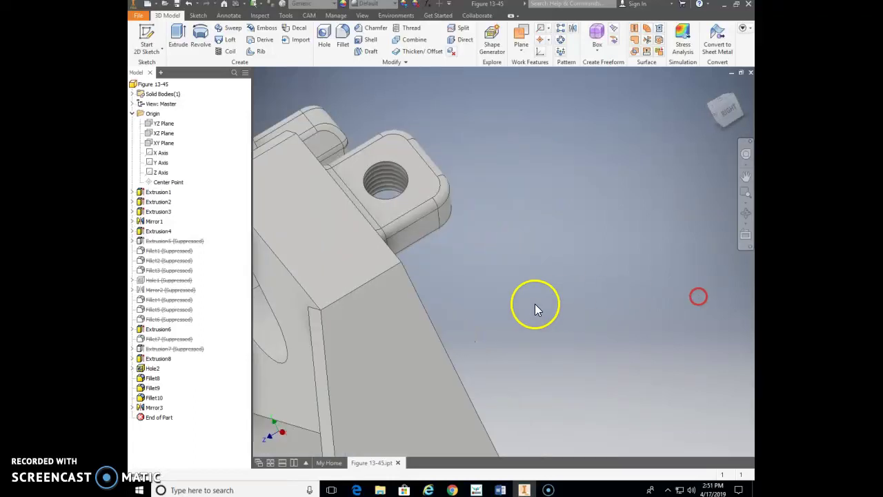
left_click_drag(537, 308, 715, 259)
left_click_drag(601, 325, 604, 305)
left_click_drag(538, 327, 544, 203)
key("F6")
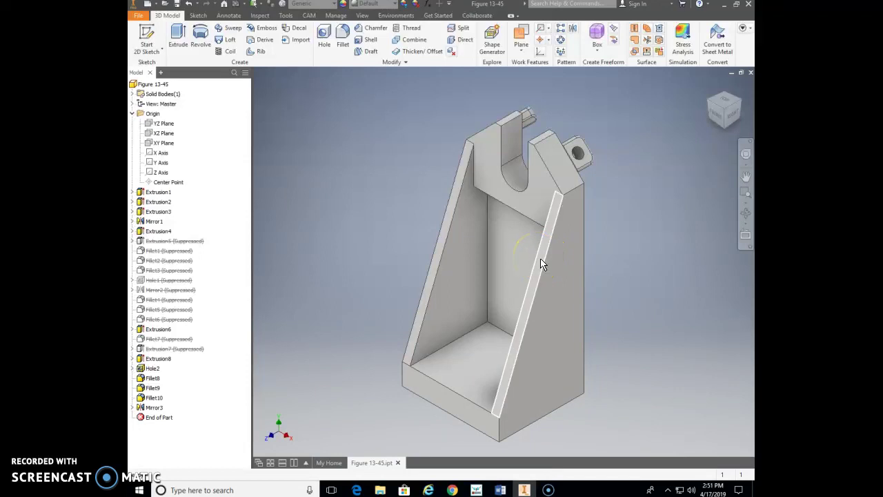
key("f")
left_click(347, 309)
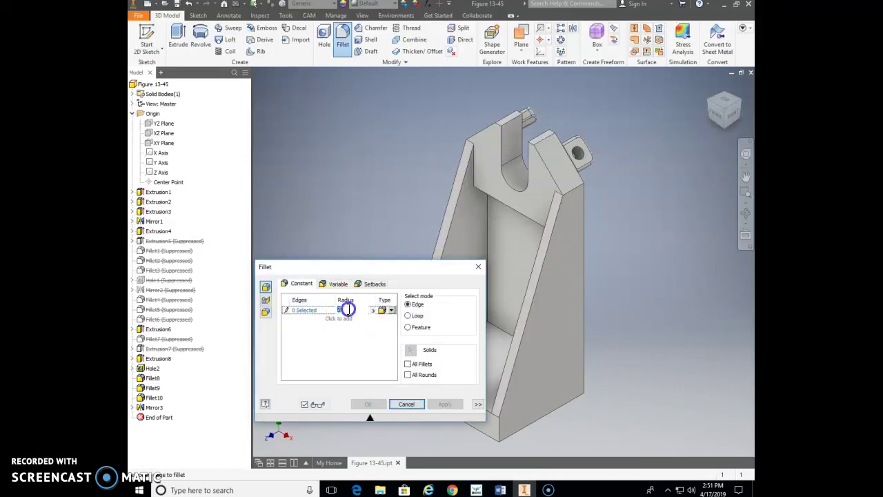
left_click(514, 213)
mouse_move(516, 246)
middle_mouse_down("shift")
mouse_move(532, 242)
mouse_move(521, 235)
middle_mouse_up("shift")
scroll(519, 259, "up", 8)
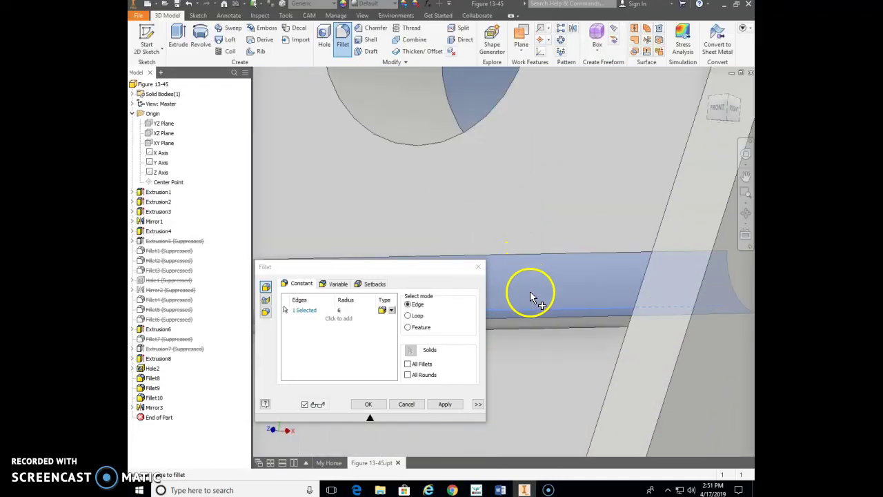
left_click(545, 334)
left_click(368, 404)
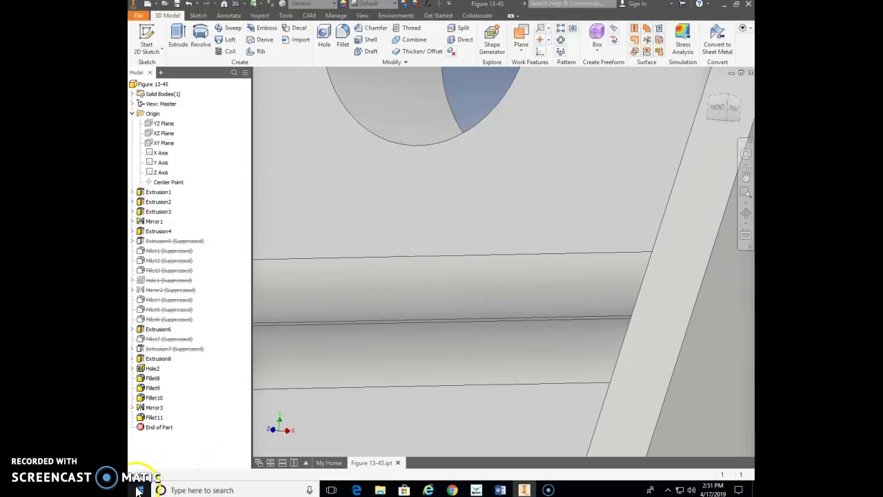
Step: Start a fillet on the inner edge chain where one side wall meets the back, with a 2 mm radius
scroll(522, 357, "up", 5)
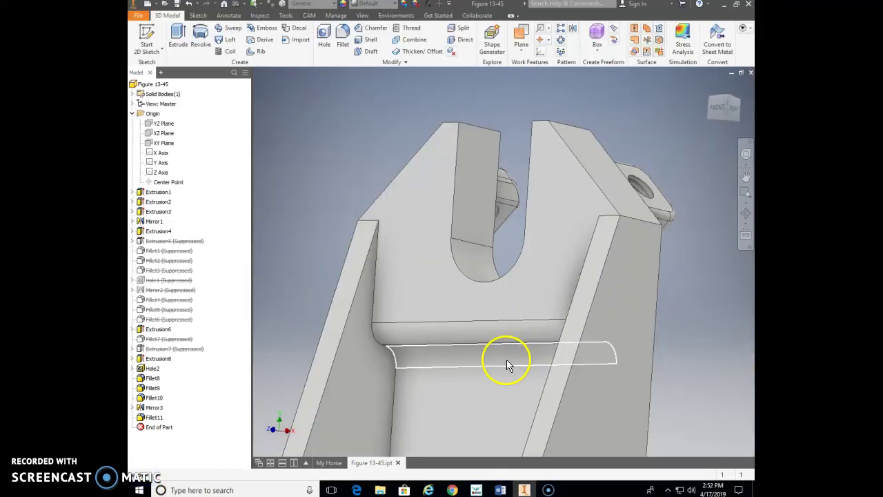
left_click(340, 40)
middle_click_drag(400, 169, 519, 83, "shift")
middle_click_drag(496, 131, 468, 164, "shift")
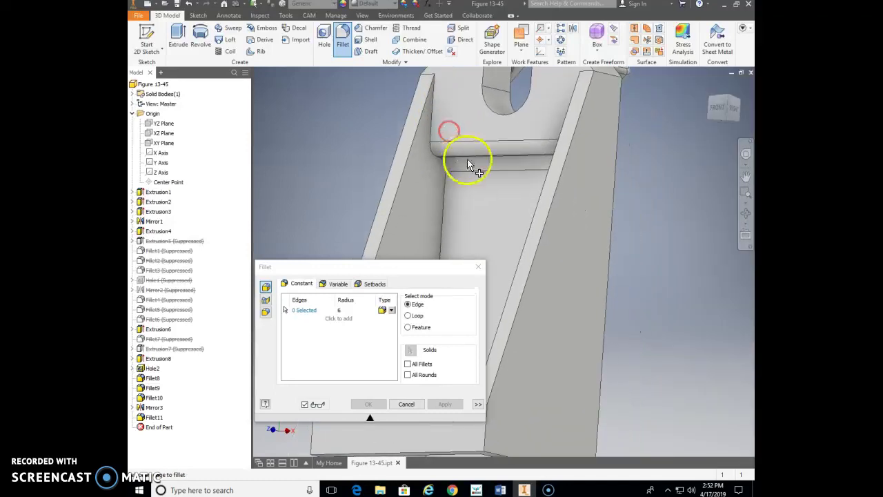
left_click(433, 124)
left_click(345, 310)
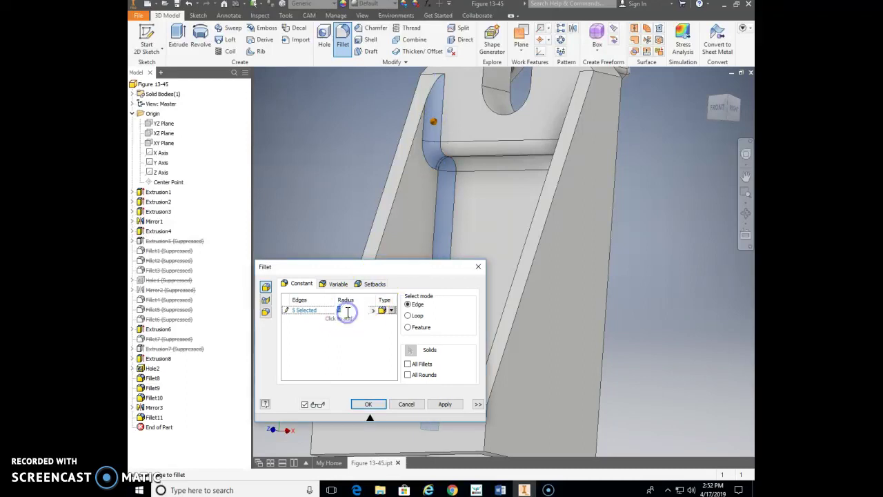
type("2")
Step: Add the remaining inner edges along the opposite side wall and the base, and create the 2 mm fillet
scroll(502, 232, "down", 3)
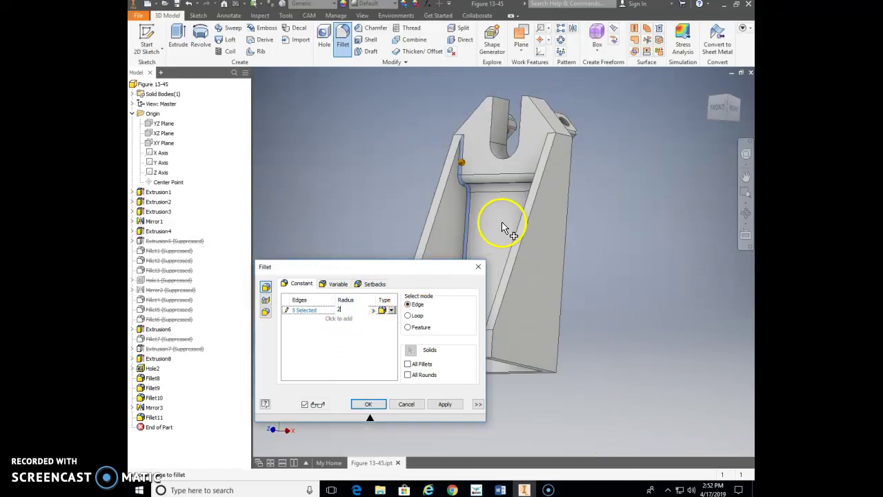
middle_click_drag(502, 232, 560, 244, "shift")
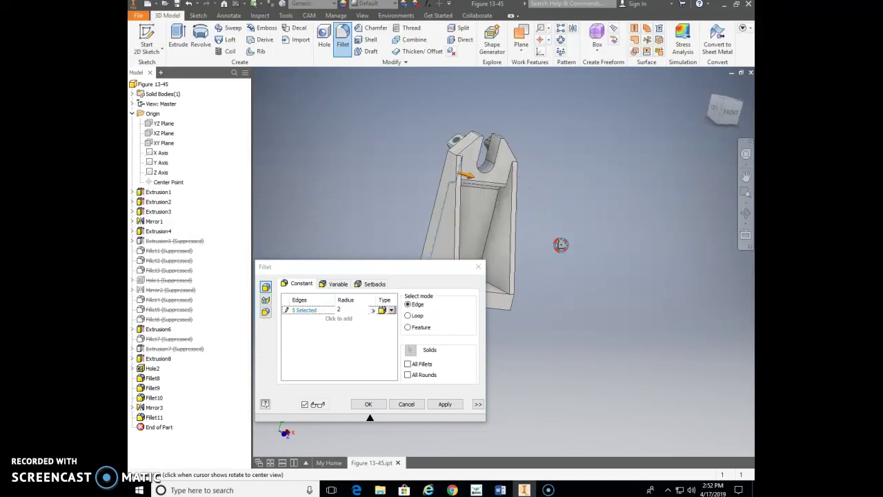
left_click(493, 211)
middle_click_drag(505, 254, 549, 312, "shift")
left_click(507, 184)
left_click(501, 185)
left_click(552, 318)
left_click(368, 404)
Step: Try to fillet the base's front inner edge and the side walls' inner and outer front edges with a 2 mm radius
scroll(506, 323, "up", 2)
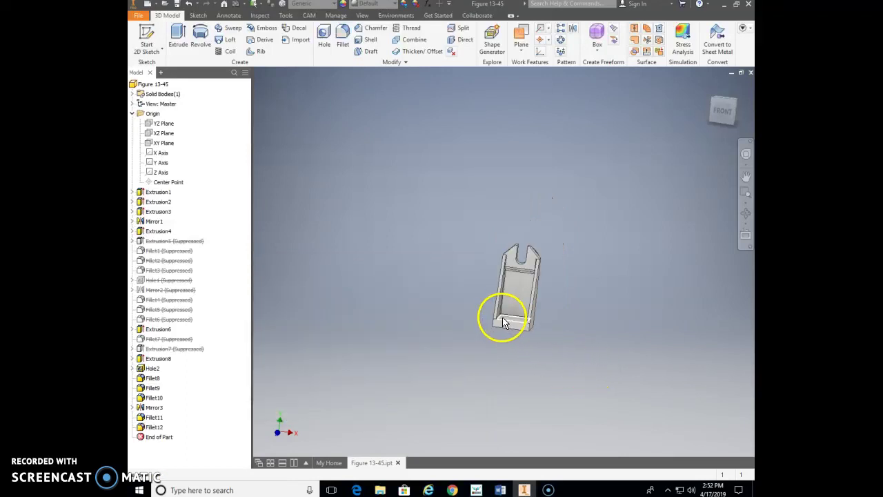
key("f")
scroll(556, 221, "down", 4)
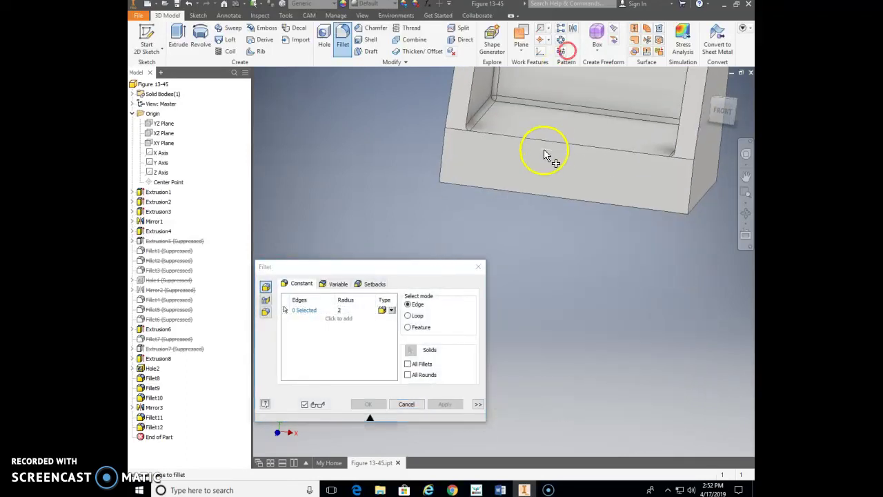
left_click(552, 144)
left_click(690, 191)
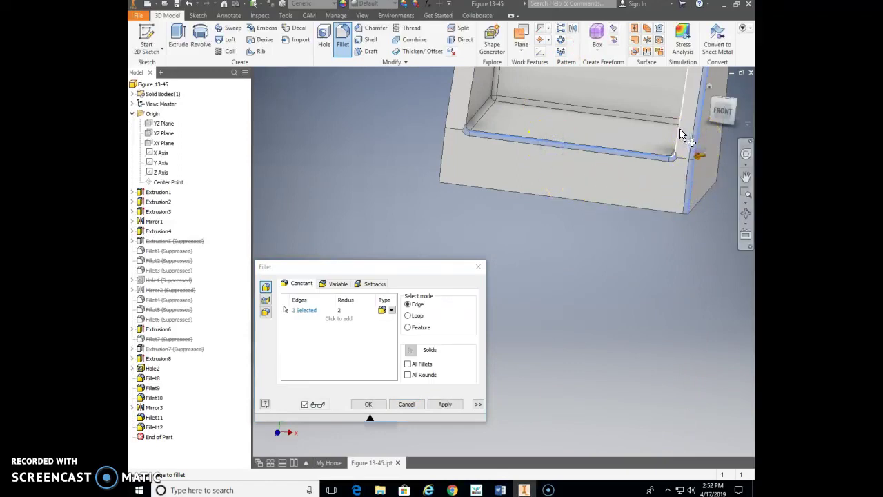
middle_click_drag(680, 133, 679, 252)
left_click(680, 253)
left_click(471, 199)
middle_click_drag(498, 210, 559, 400)
left_click(506, 217)
left_click(511, 181)
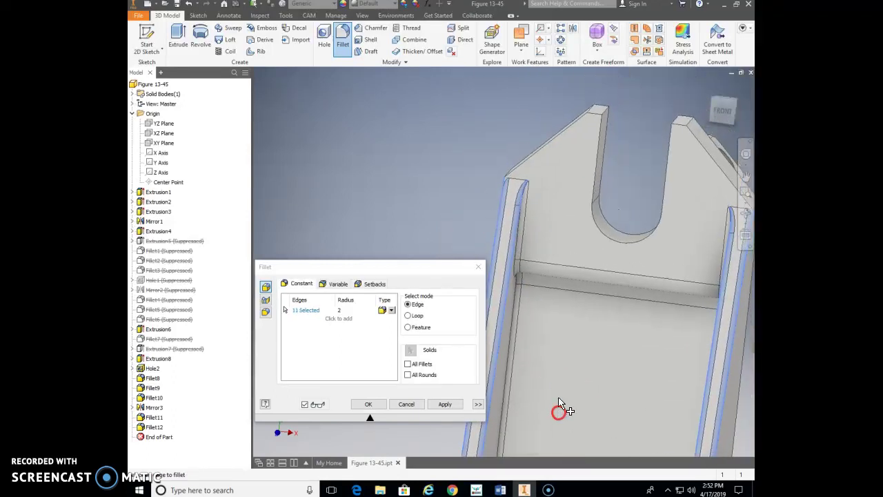
Step: Try adding the sloped front edges of the slotted upper section to the 2 mm fillet, leaving out the slot's rear edge
middle_click_drag(562, 232, 558, 250, "shift")
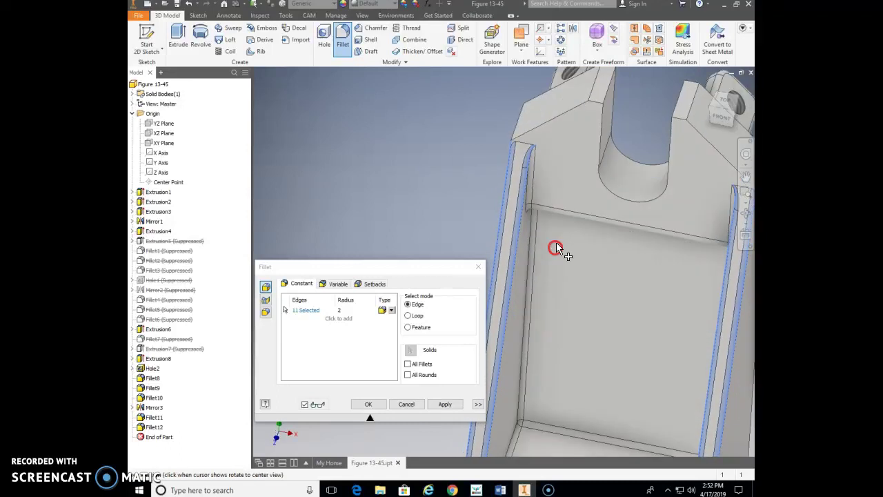
left_click(516, 135)
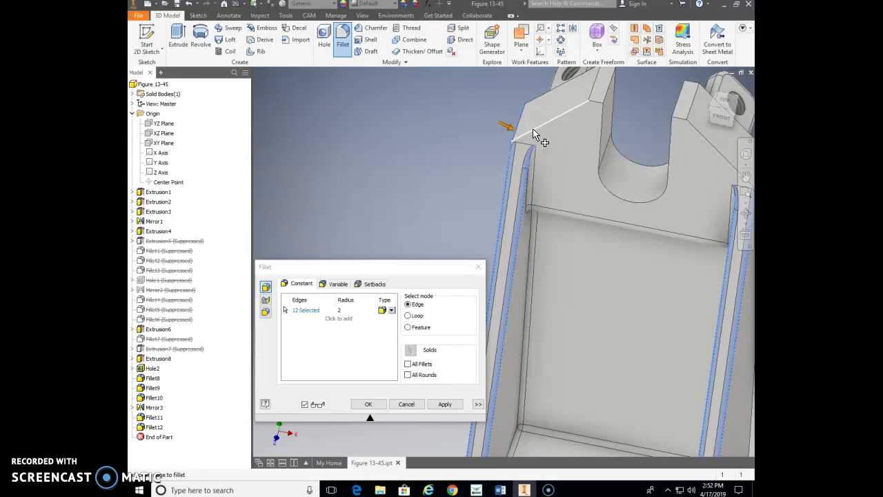
left_click(594, 111)
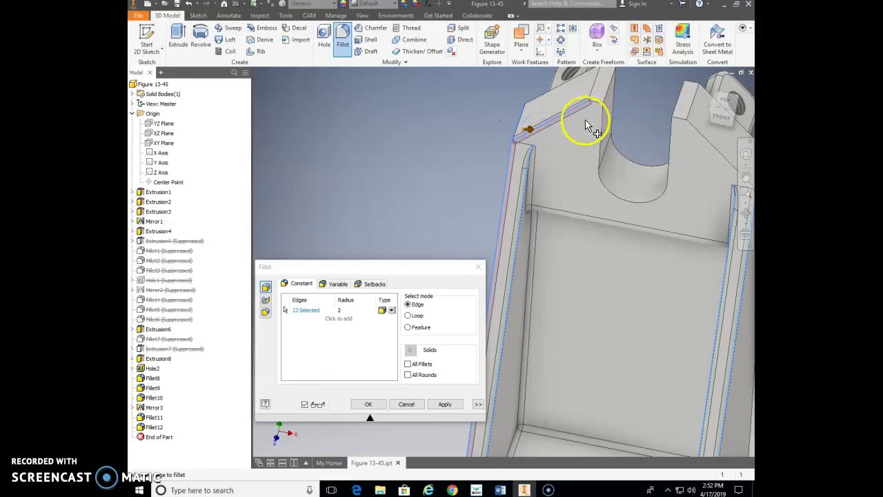
left_click(685, 119)
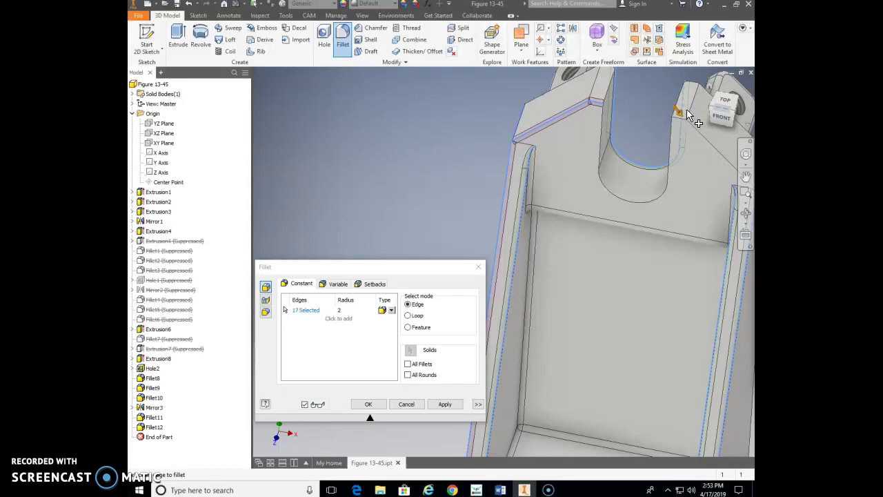
left_click(621, 103, "ctrl")
left_click(680, 117)
left_click(696, 130)
middle_click_drag(708, 159, 617, 242)
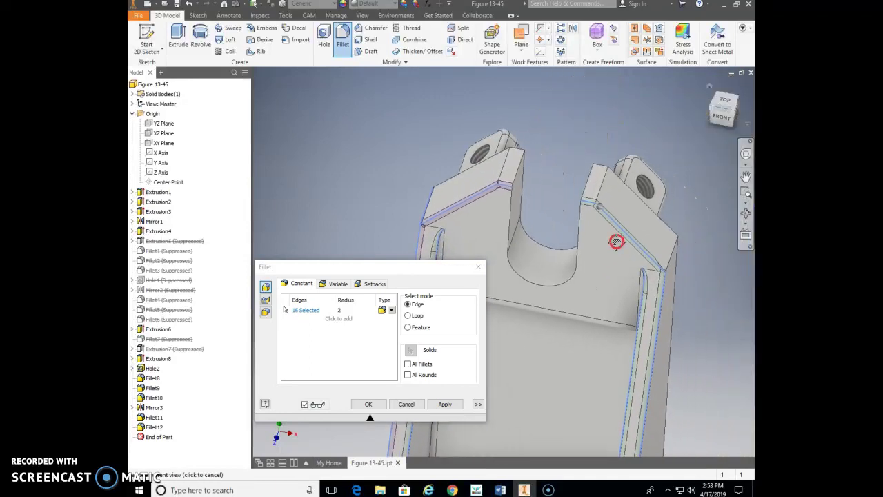
Step: Try to include the outer corner and prong-top edges and create the 2 mm fillet, and cancel the command
left_click(670, 260)
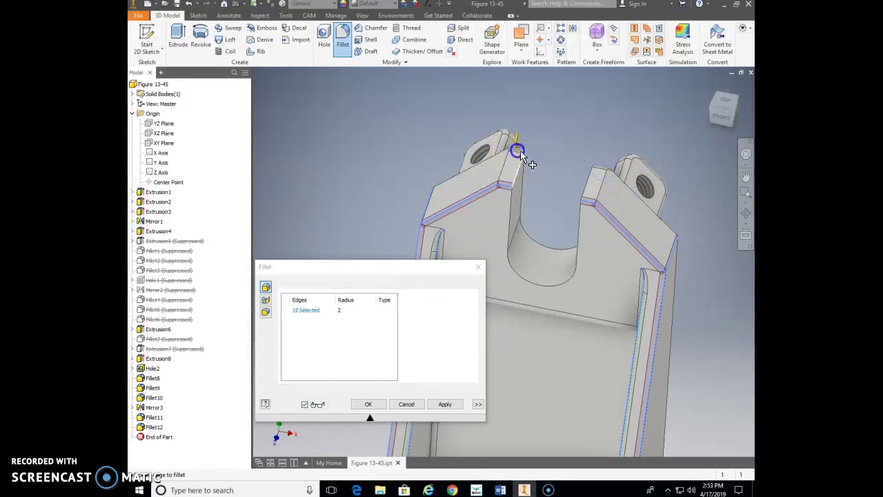
left_click(601, 186)
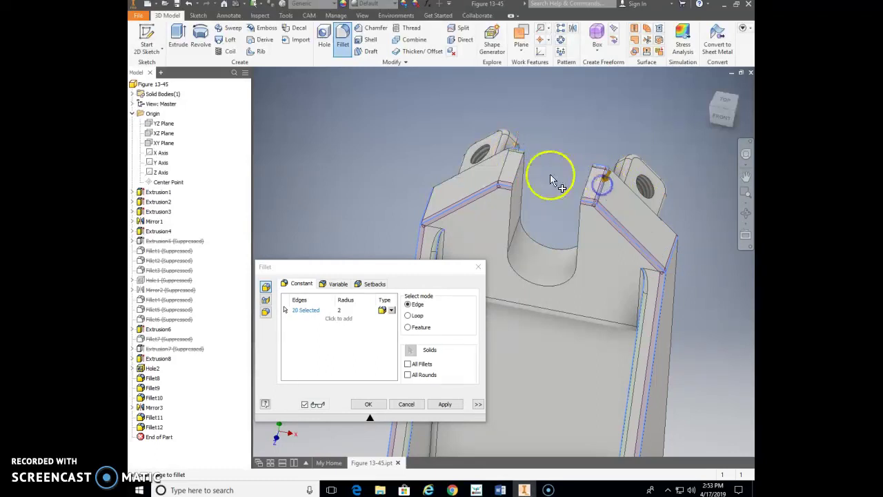
left_click(511, 166)
left_click(509, 169)
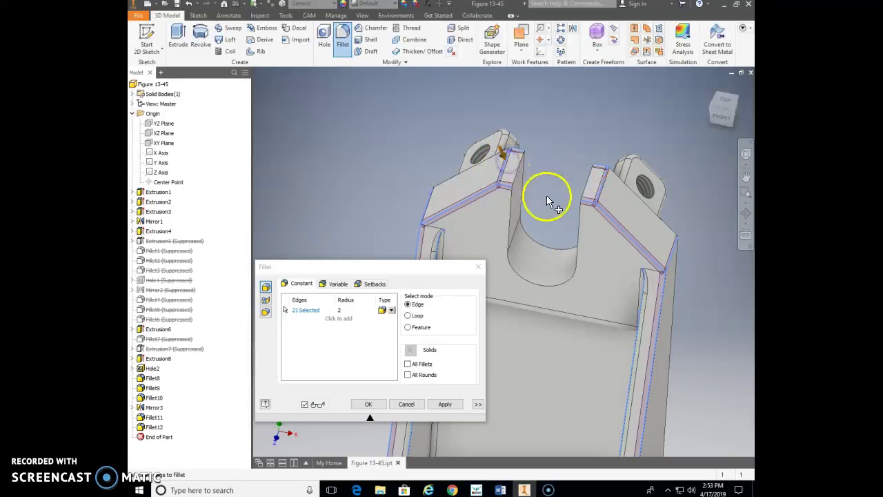
left_click(373, 406)
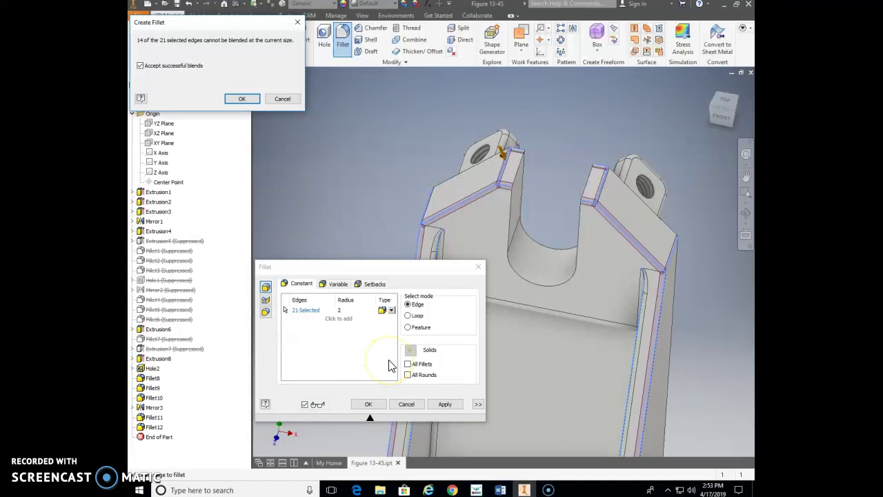
key("Escape")
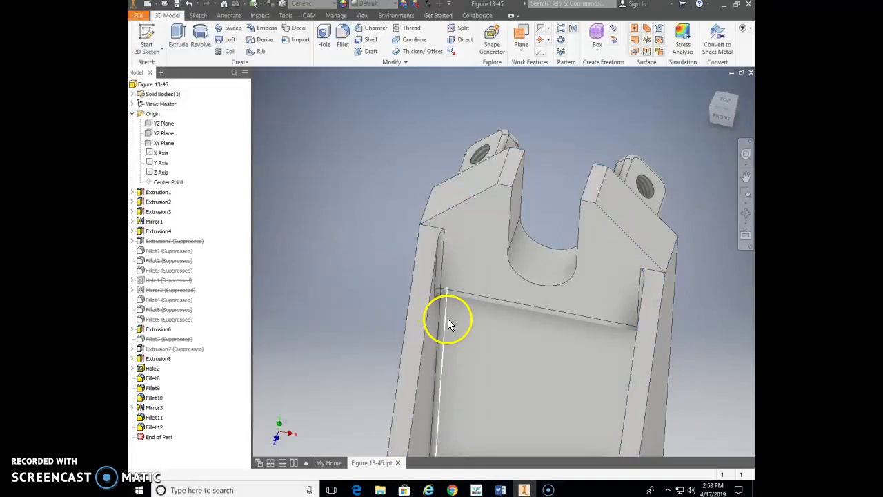
Step: Select the base's front corner and inner front edges and the side walls' inner and outer front edges for a 2 mm fillet
key("f")
key("Escape")
key("f")
middle_click_drag(598, 268, 732, 45)
left_click(505, 398)
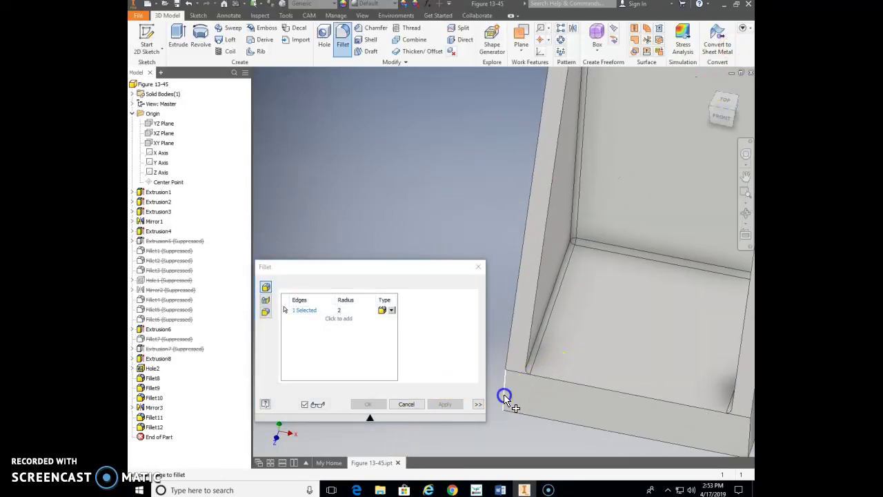
left_click(512, 344)
left_click(573, 382)
middle_click_drag(675, 356, 599, 298)
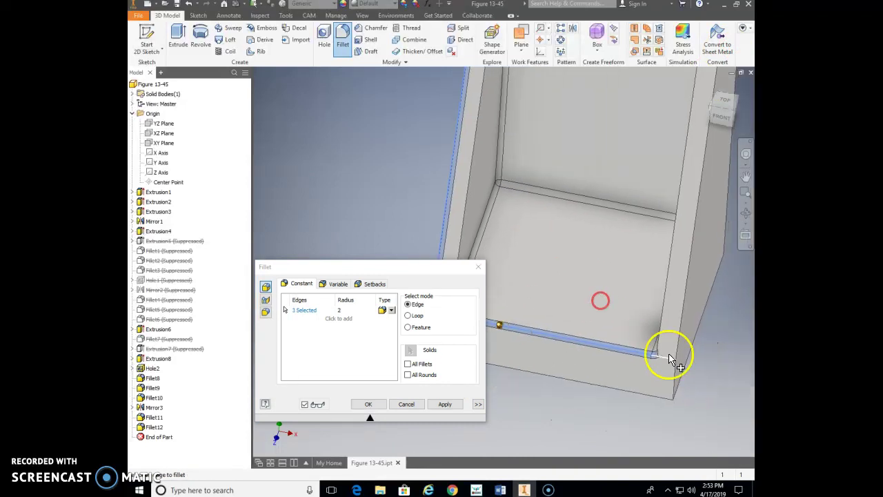
left_click(679, 338)
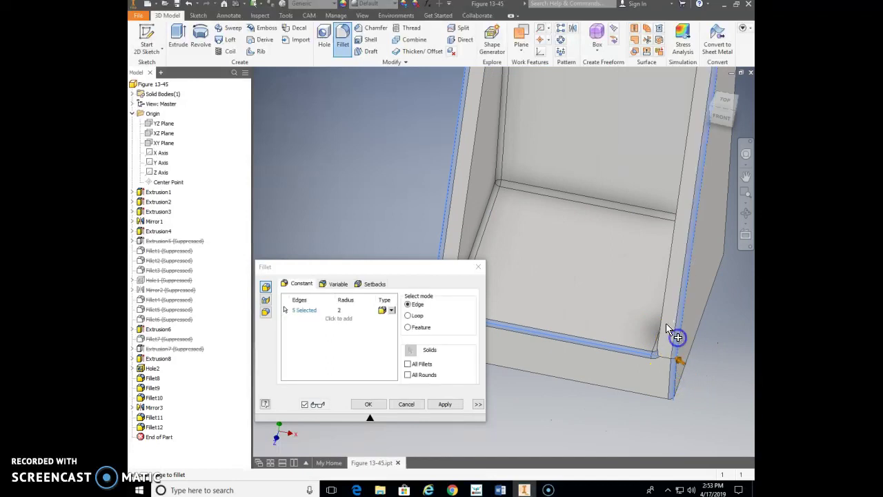
left_click(669, 321)
left_click(466, 209)
Step: Add the two outer corner edges of the slotted upper section to the 2 mm fillet, leaving out its sloped front edge
middle_click_drag(542, 209, 604, 312, "shift")
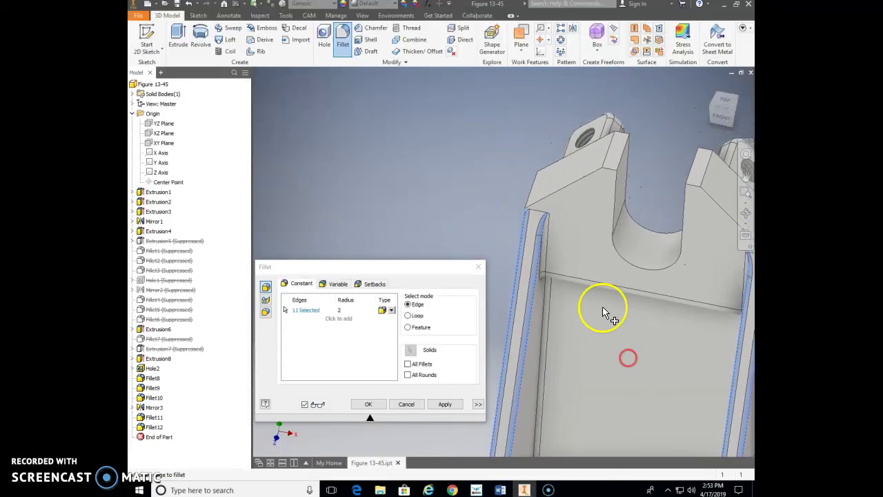
middle_click_drag(601, 346, 619, 363, "shift")
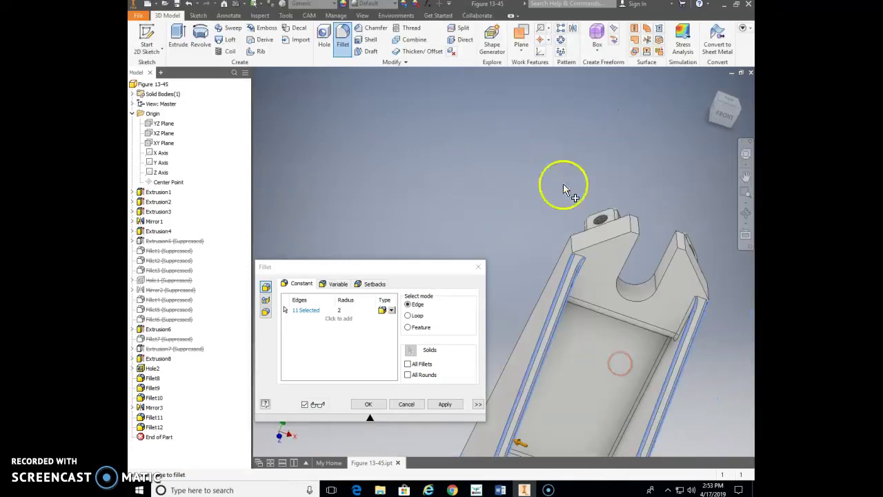
scroll(572, 242, "up", 2)
left_click(600, 265)
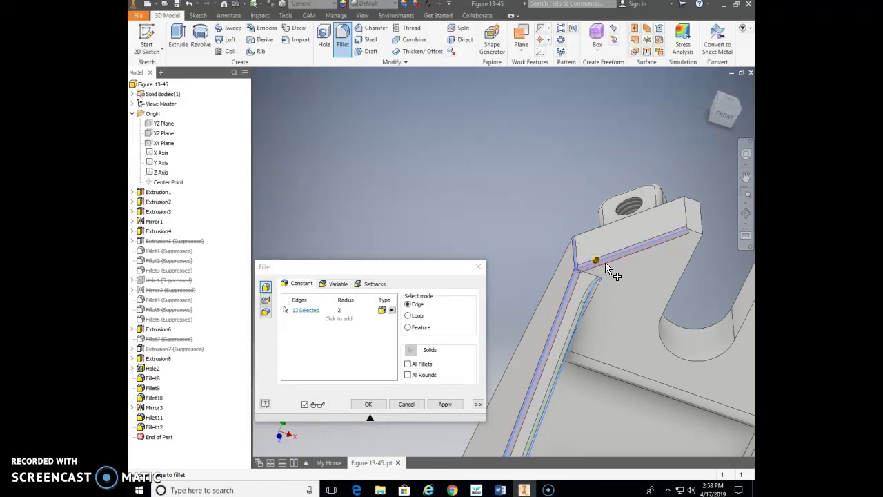
left_click(607, 263, "ctrl")
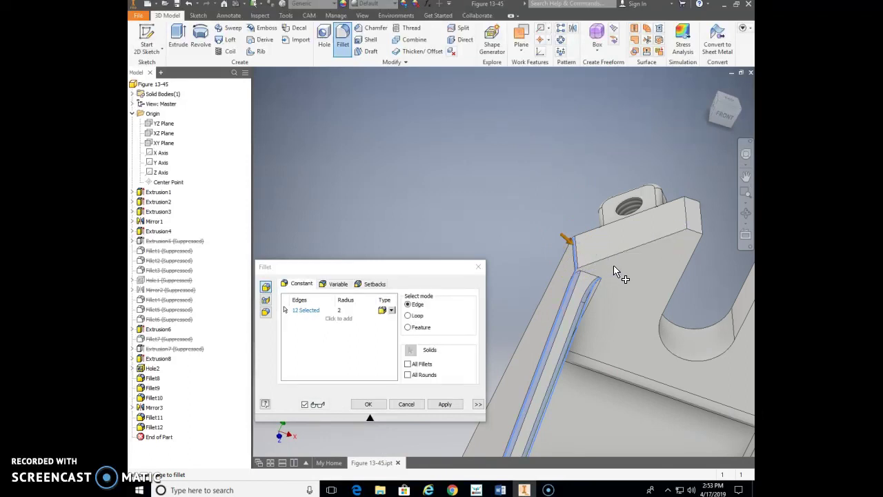
middle_click_drag(685, 312, 474, 227, "shift")
left_click_drag(680, 253, 680, 255)
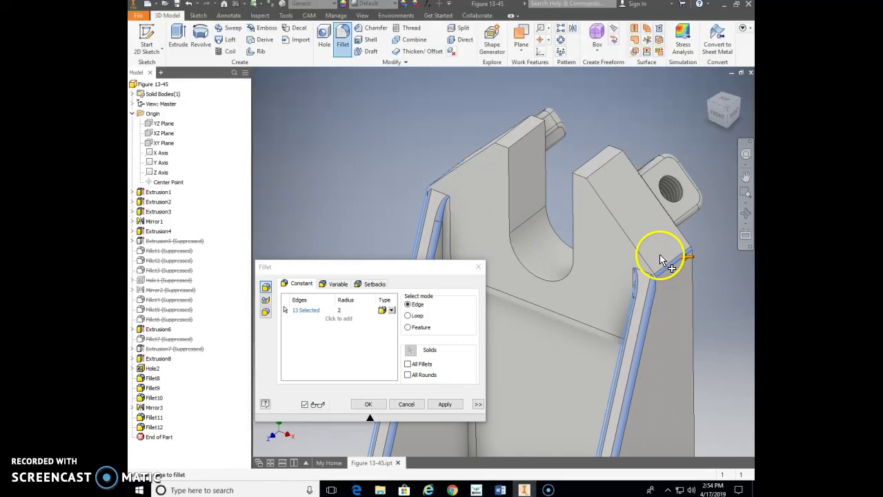
Step: Add the edges around both prong tops, leave out the sloped front edge, and create the 2 mm fillet
middle_click_drag(635, 228, 647, 244, "shift")
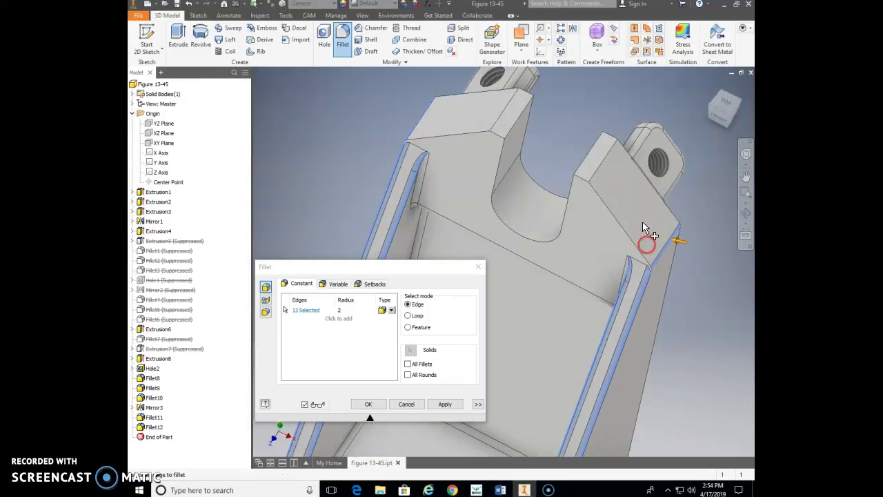
left_click(599, 170)
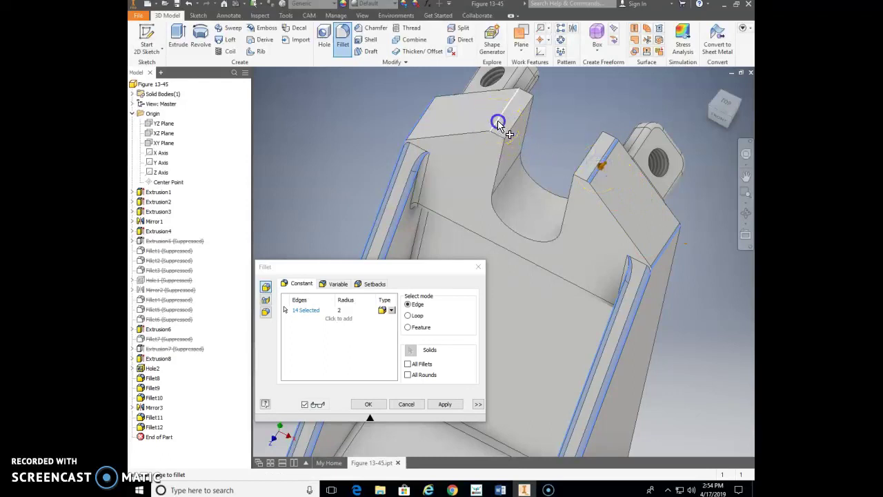
left_click(522, 104)
left_click(612, 133)
left_click(583, 182)
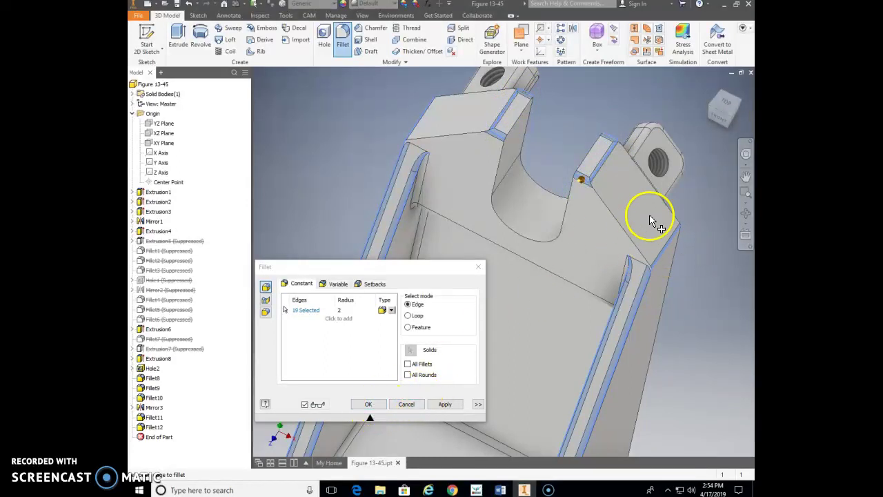
left_click(635, 249)
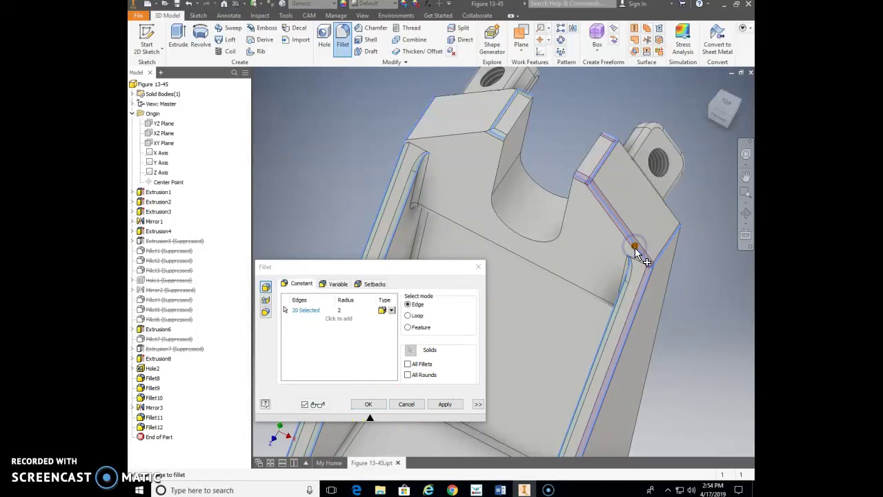
left_click(635, 249, "ctrl")
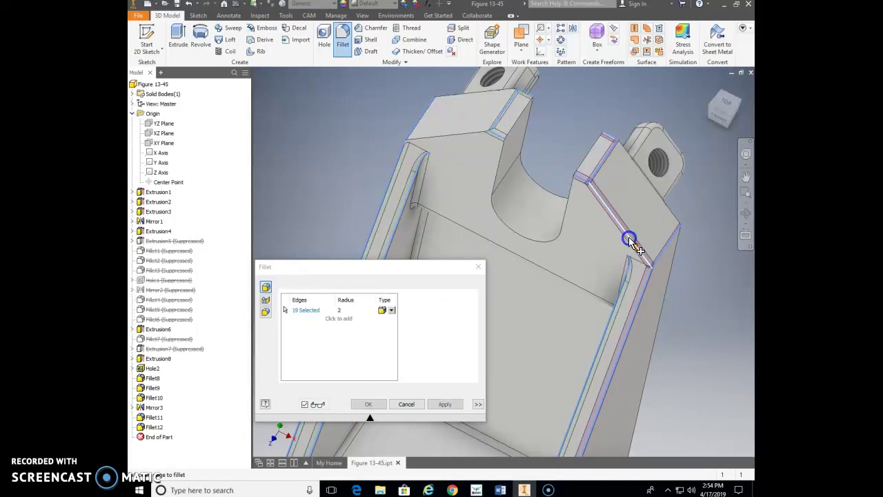
left_click(368, 404)
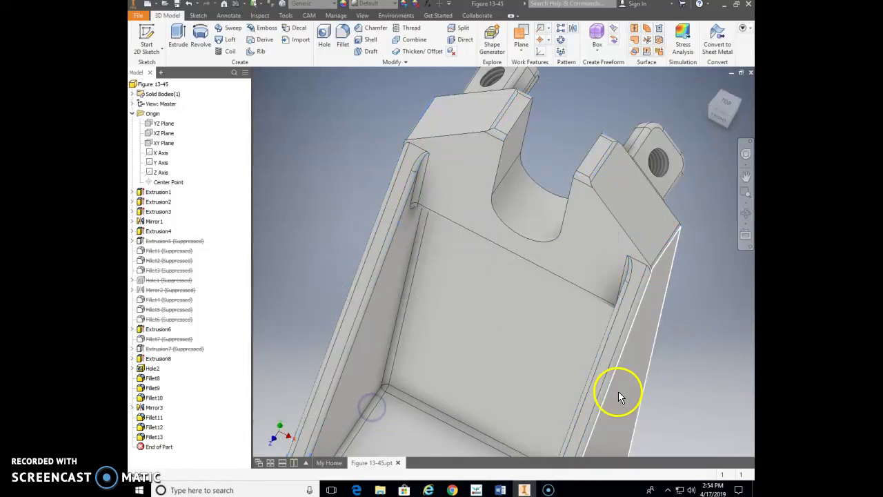
Step: Try to fillet the two sloped front edges of the slotted upper section with a 2 mm radius
key("Return")
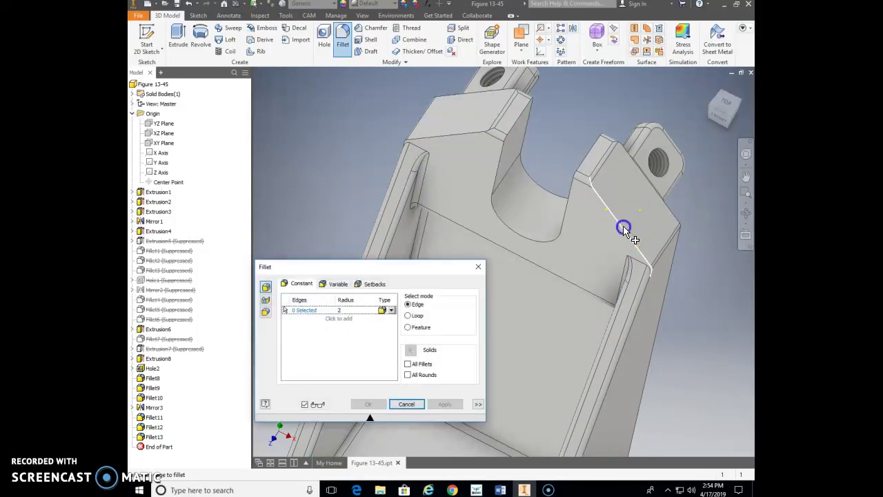
left_click(622, 231)
left_click(468, 141)
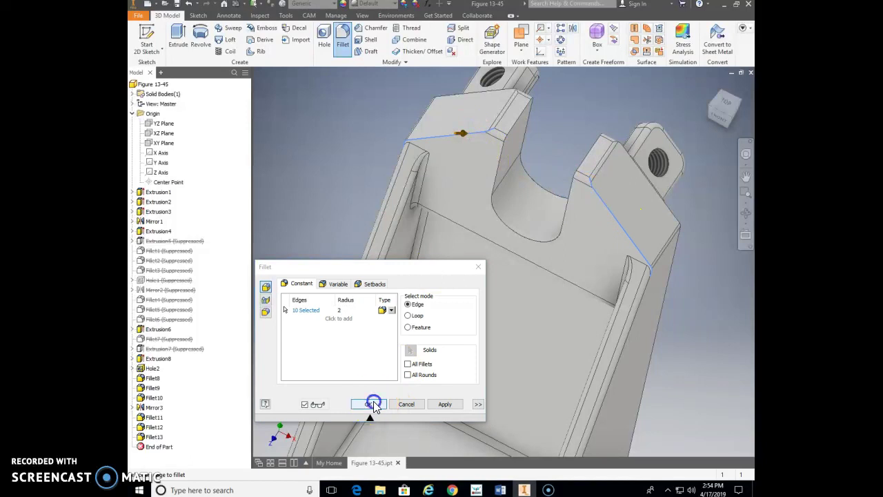
key("Escape")
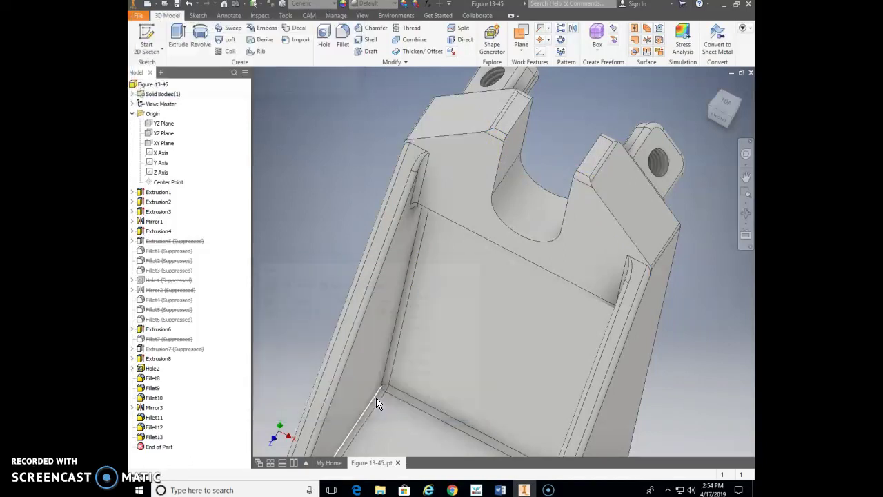
Step: Unsuppress Fillet7 in the recess on the base's underside and return to the home view
mouse_move(580, 283)
middle_mouse_down("shift")
mouse_move(581, 272)
mouse_move(567, 276)
mouse_move(580, 283)
middle_mouse_up("shift")
left_click_drag(589, 270, 572, 259)
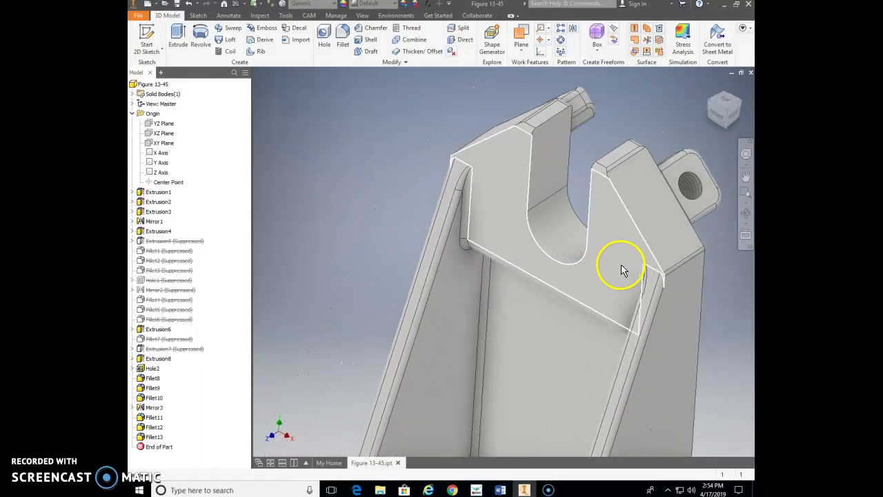
scroll(578, 336, "down", 5)
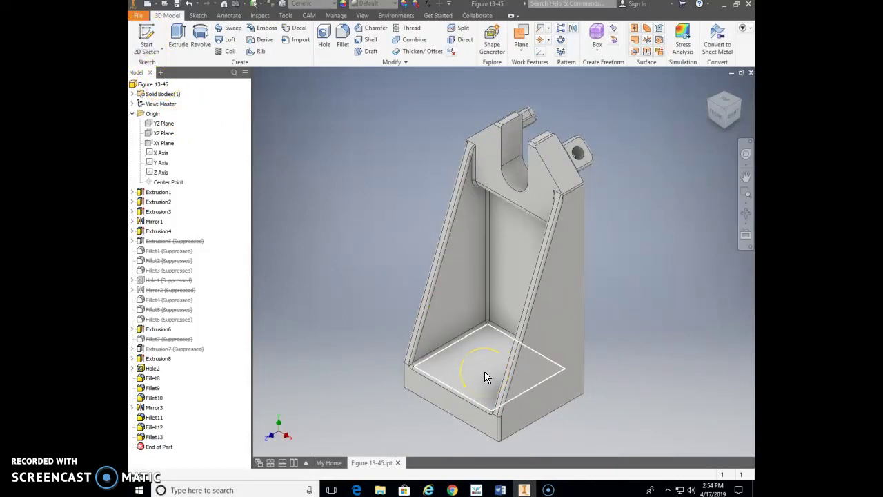
left_click(501, 390)
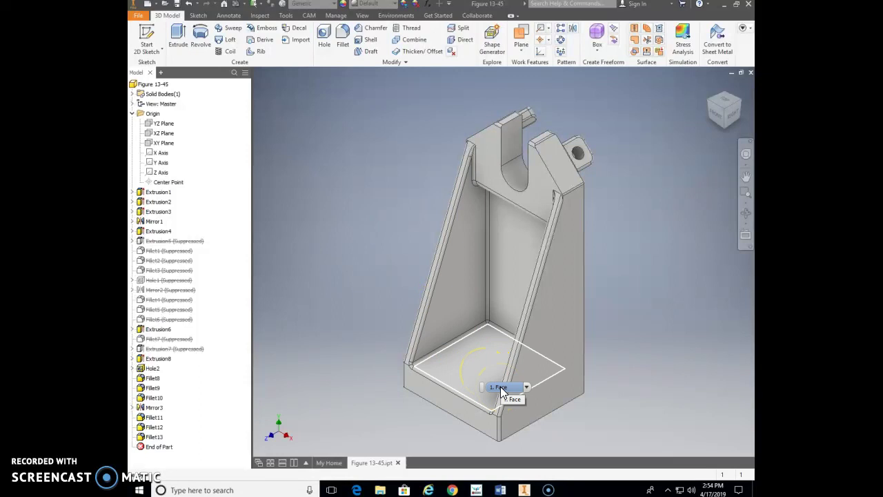
middle_click_drag(515, 453, 502, 324, "shift")
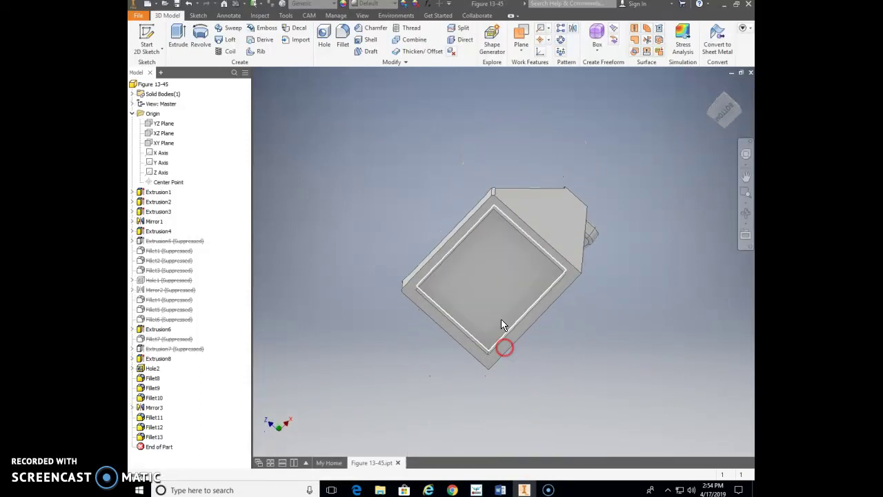
scroll(492, 281, "down", 3)
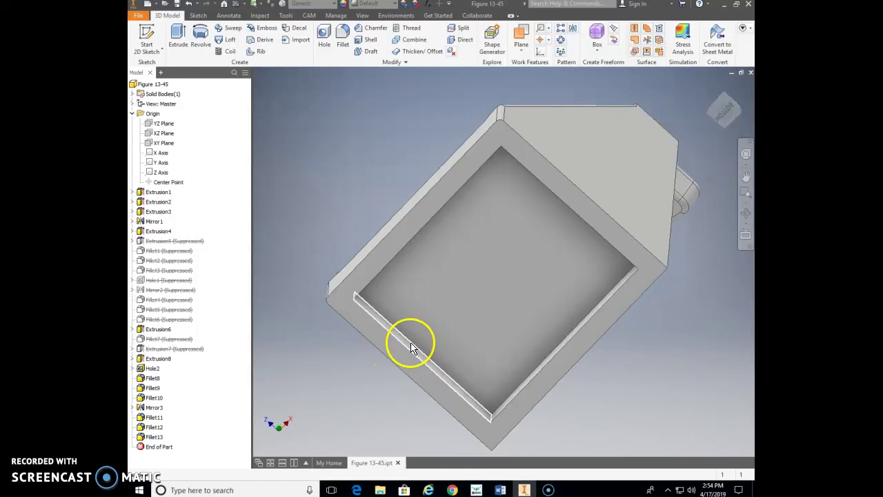
right_click(157, 343)
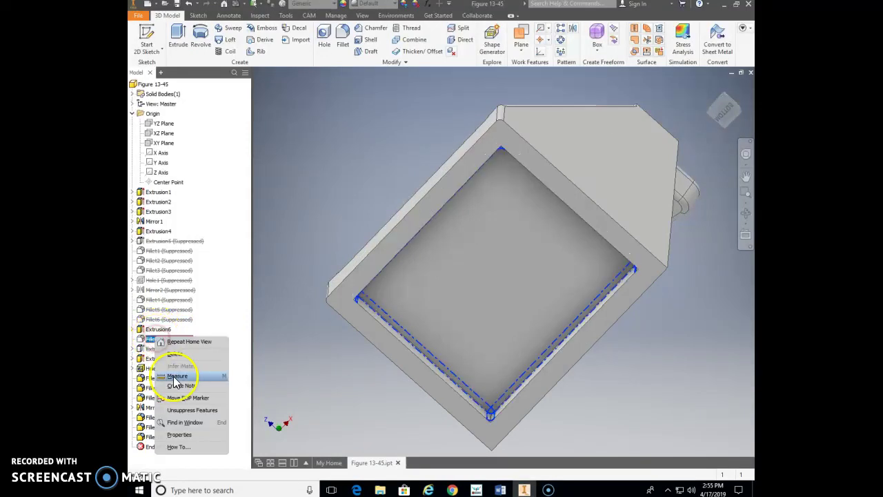
left_click(162, 408)
middle_click_drag(531, 356, 536, 234, "shift")
scroll(569, 258, "up", 2)
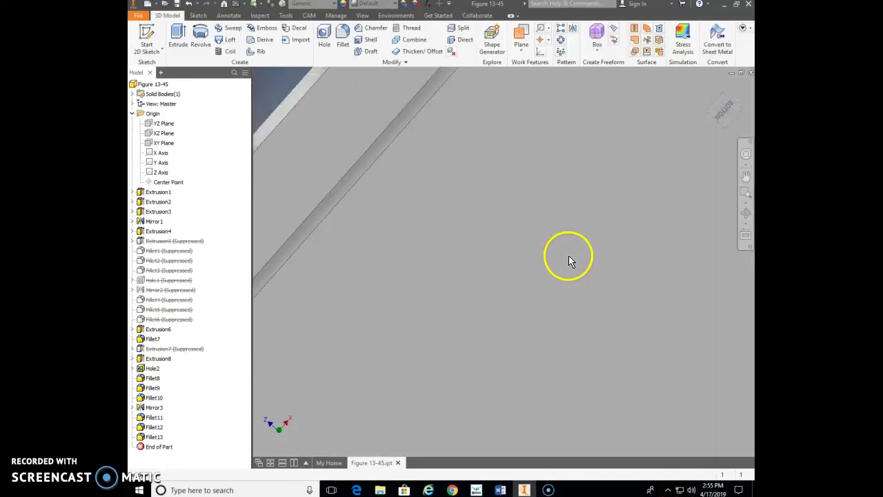
key("F6")
key("F6")
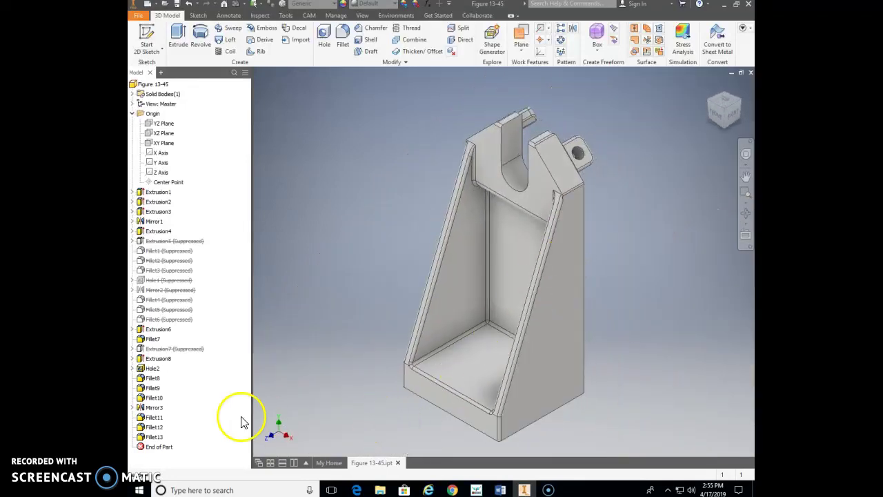